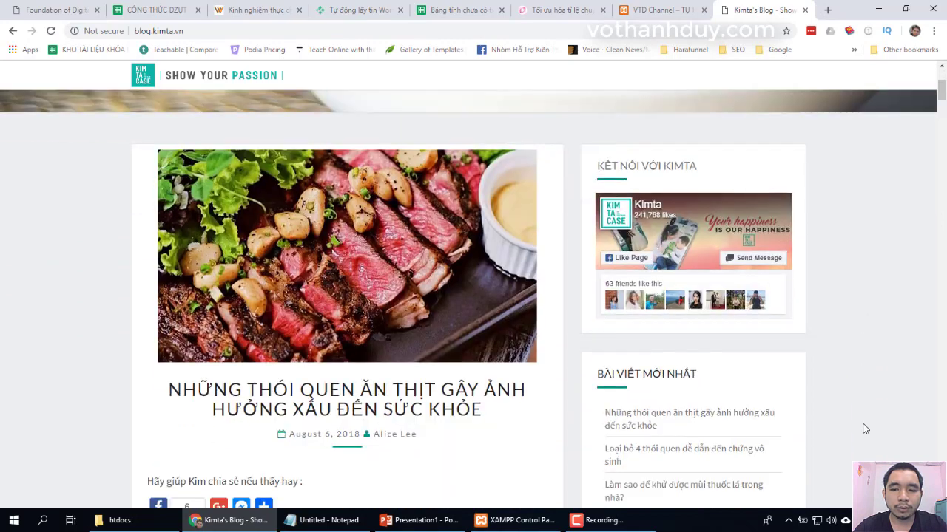
Close the Kimta's Blog example tab.
scroll(865, 429, "up", 2)
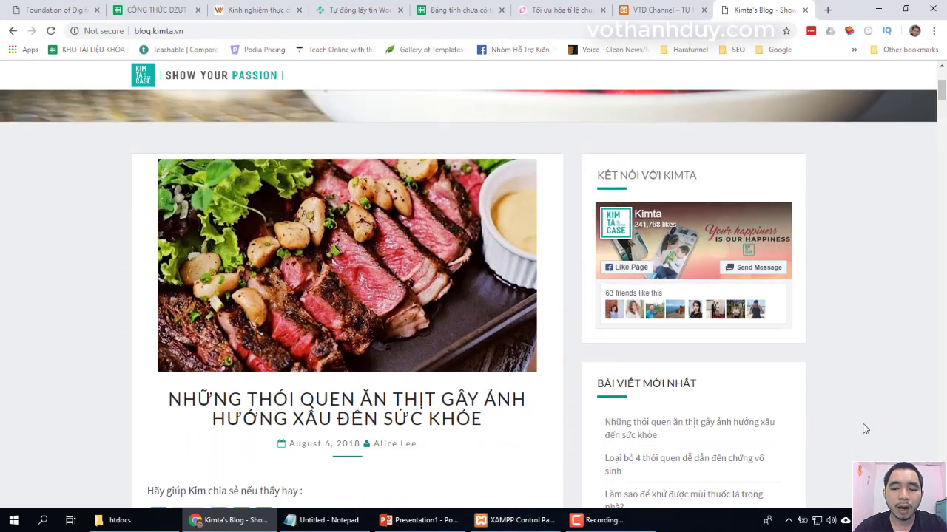
scroll(865, 429, "down", 4)
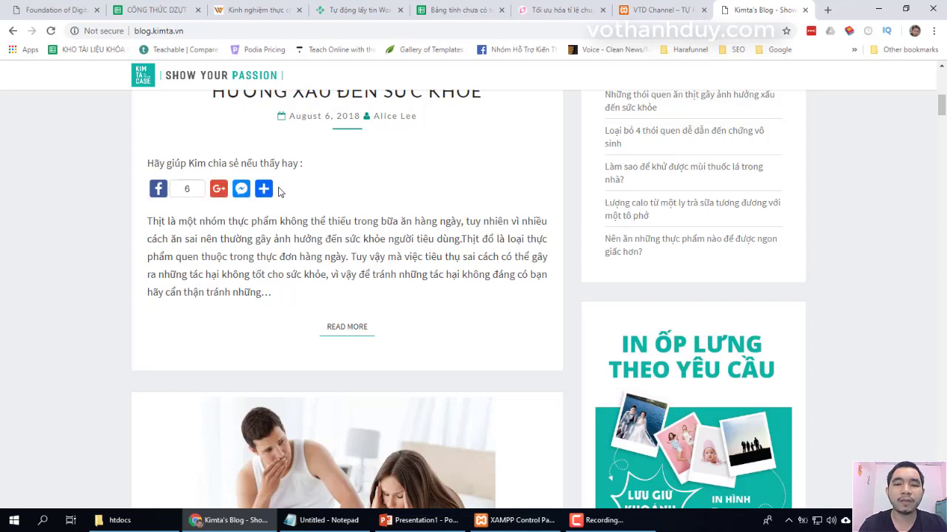
scroll(831, 262, "down", 3)
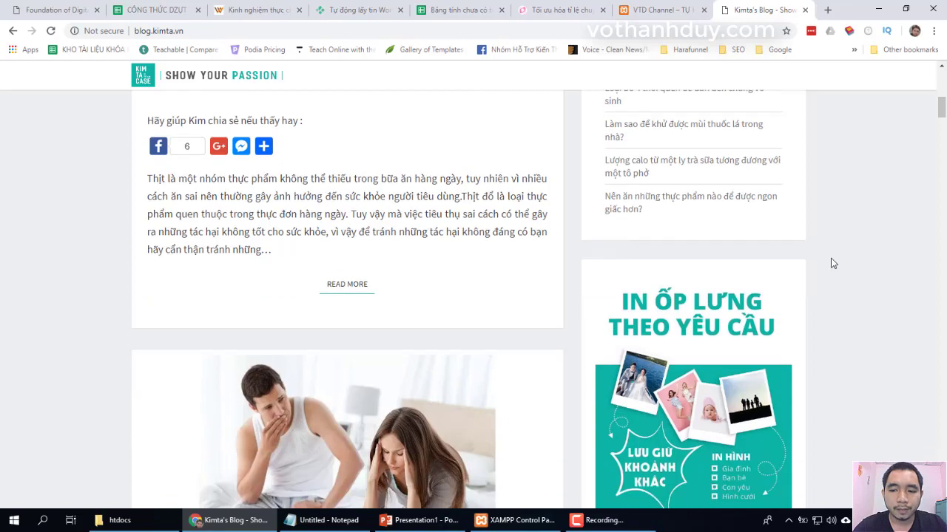
left_click_drag(941, 176, 864, 79)
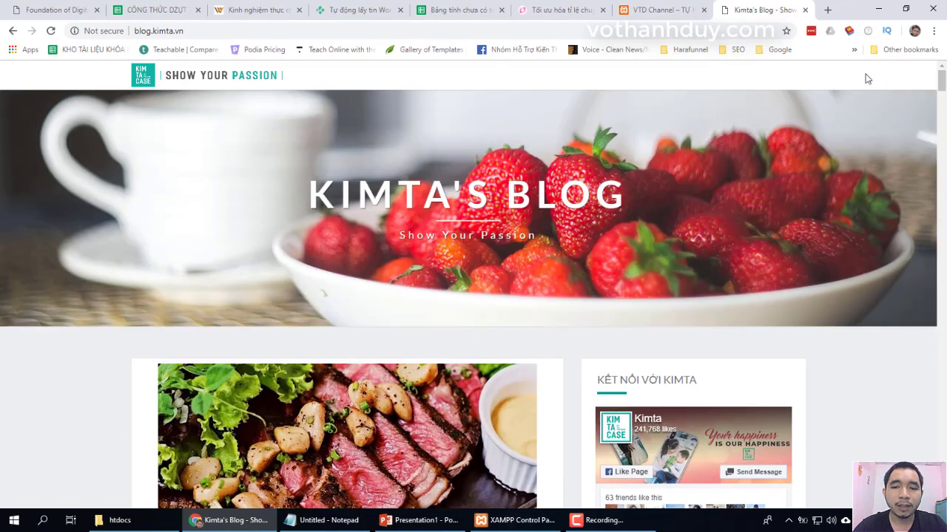
left_click(805, 10)
Load localhost:8080/wordpress/wp-admin to reach the VTD Channel admin dashboard.
scroll(550, 287, "down", 3)
scroll(551, 309, "down", 3)
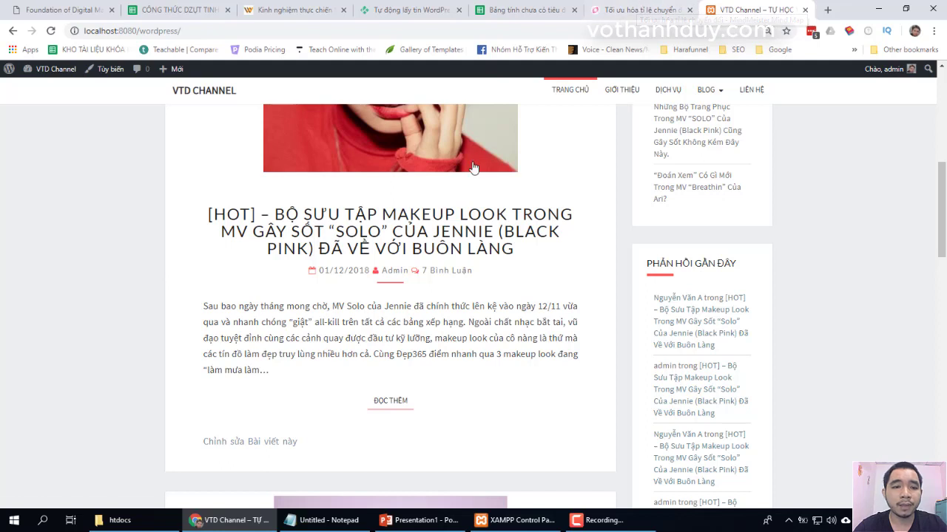
left_click(216, 30)
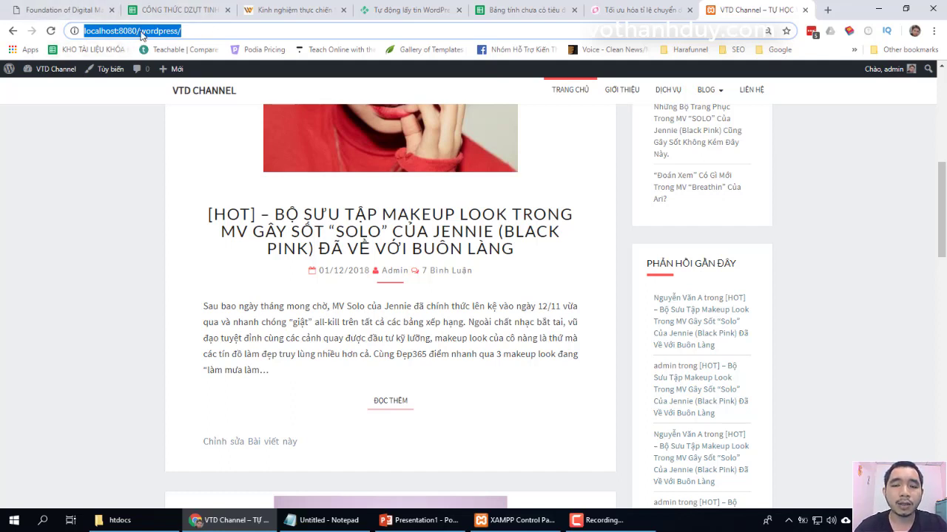
left_click(191, 29)
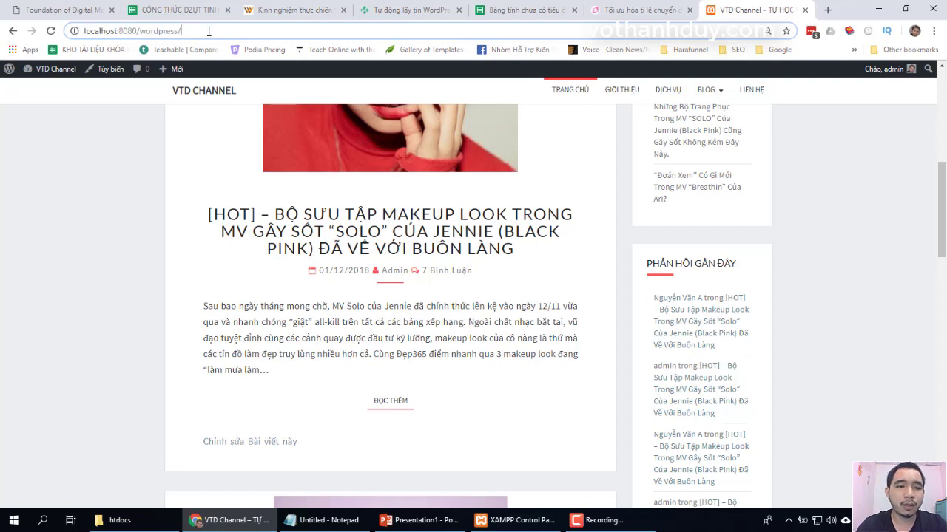
type("wp-admin")
key("Return")
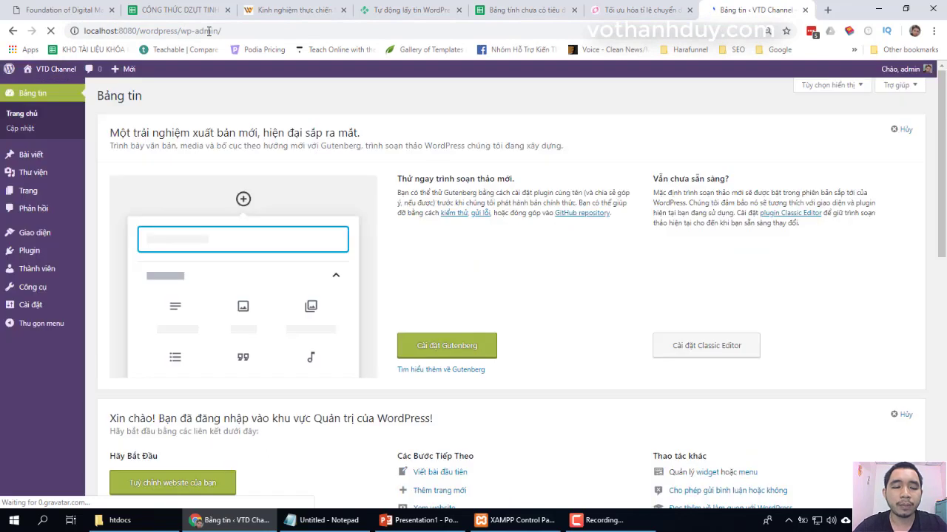
Go to Plugins > Plugin đã cài đặt in the admin sidebar.
mouse_move(45, 190)
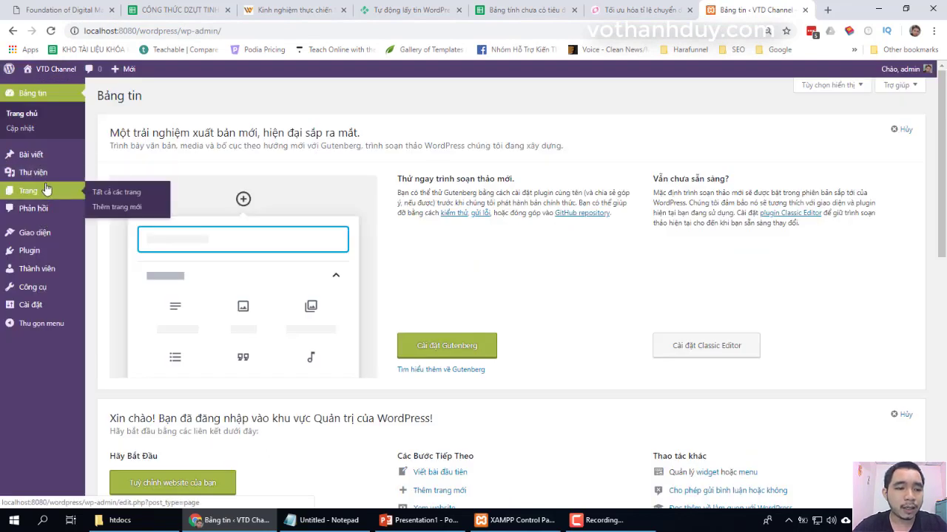
mouse_move(45, 251)
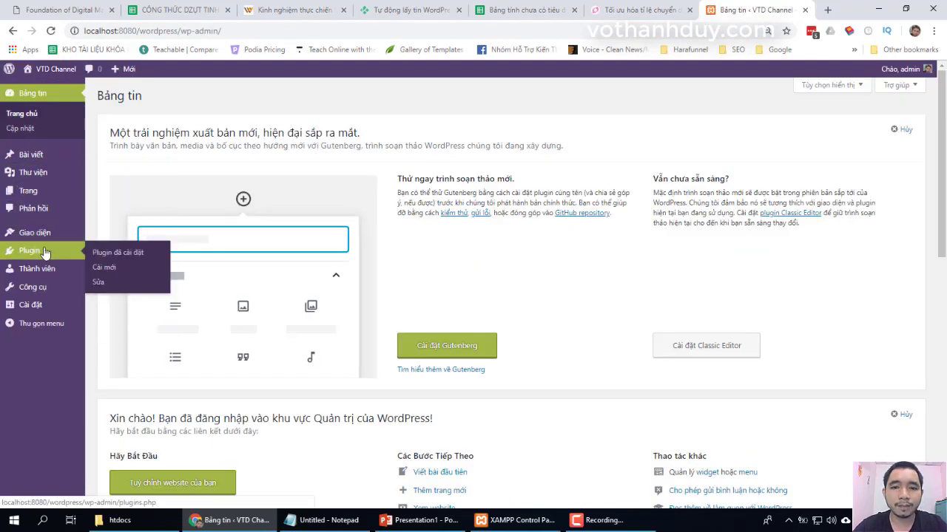
left_click(117, 253)
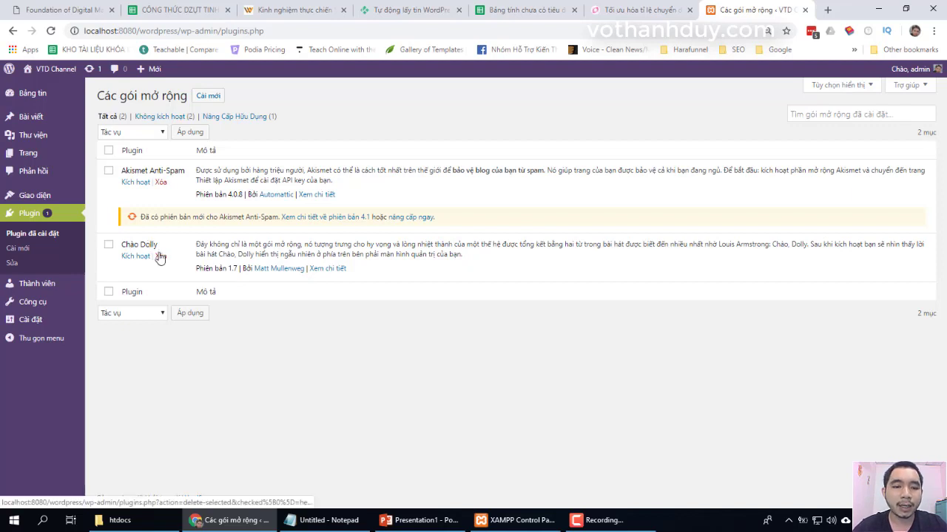
Delete the Chào Dolly plugin, confirming with OK.
left_click(160, 258)
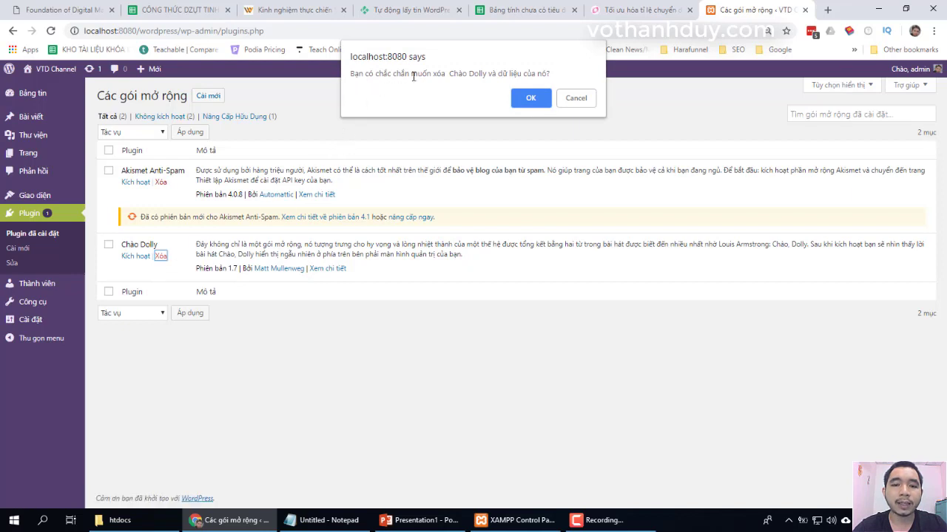
left_click(530, 98)
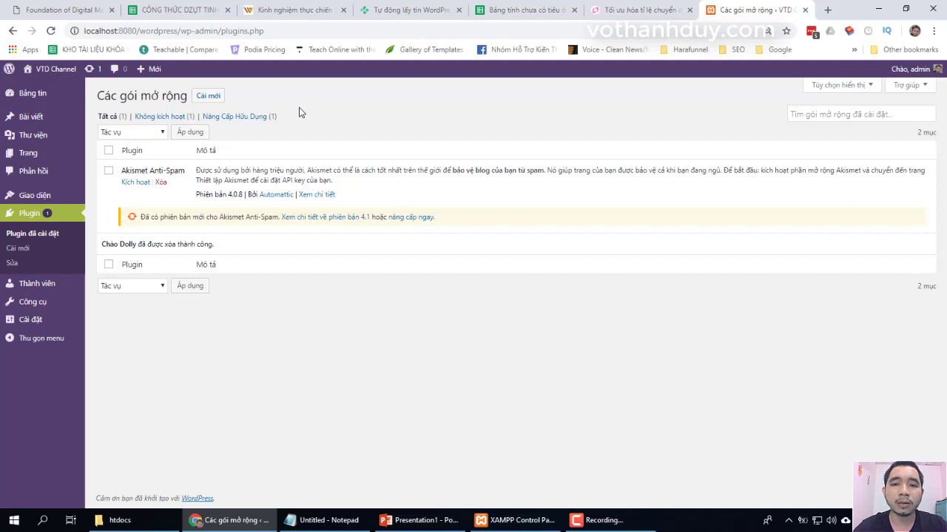
On the Cài mới page, search the plugin directory for 'addtoany'.
left_click(210, 99)
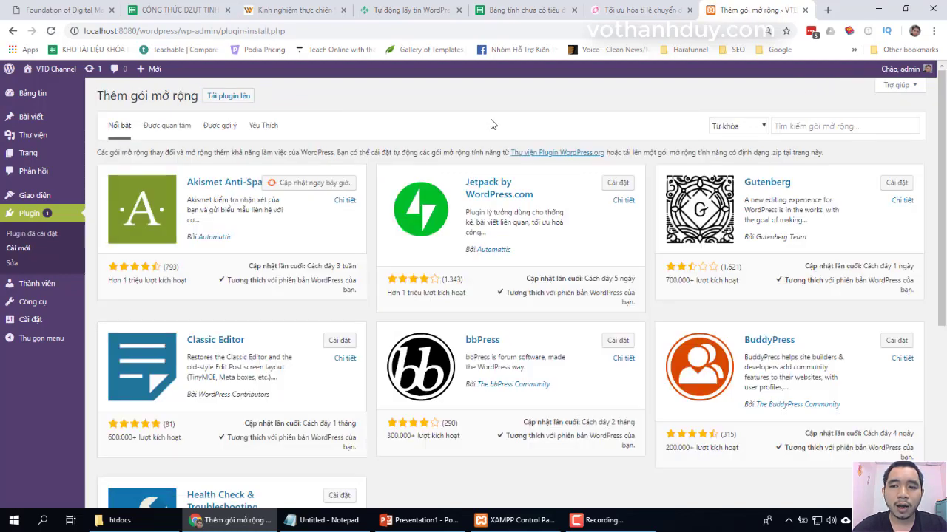
left_click(812, 128)
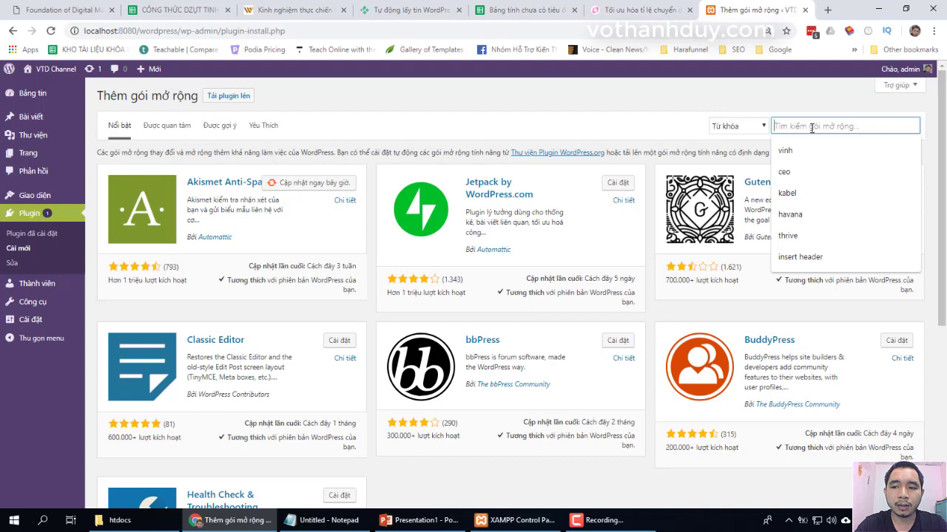
type("any")
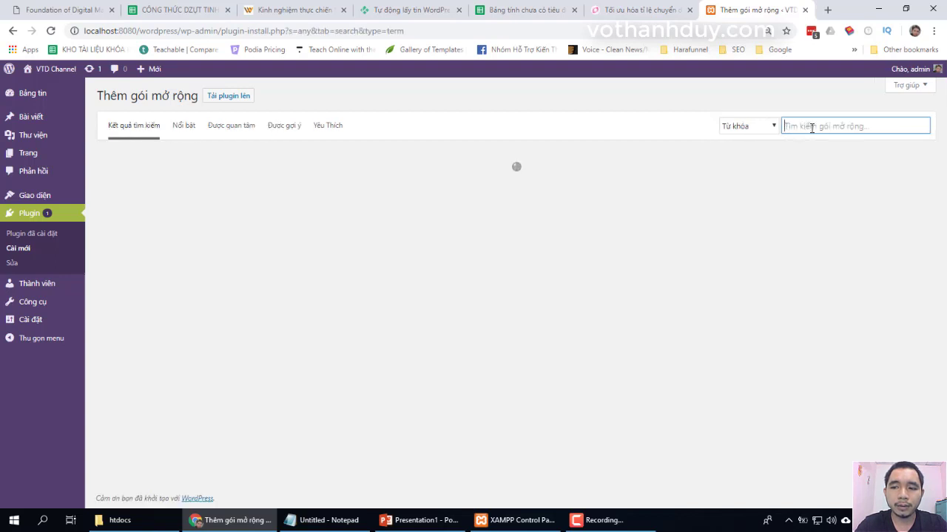
type("a")
key("BackSpace")
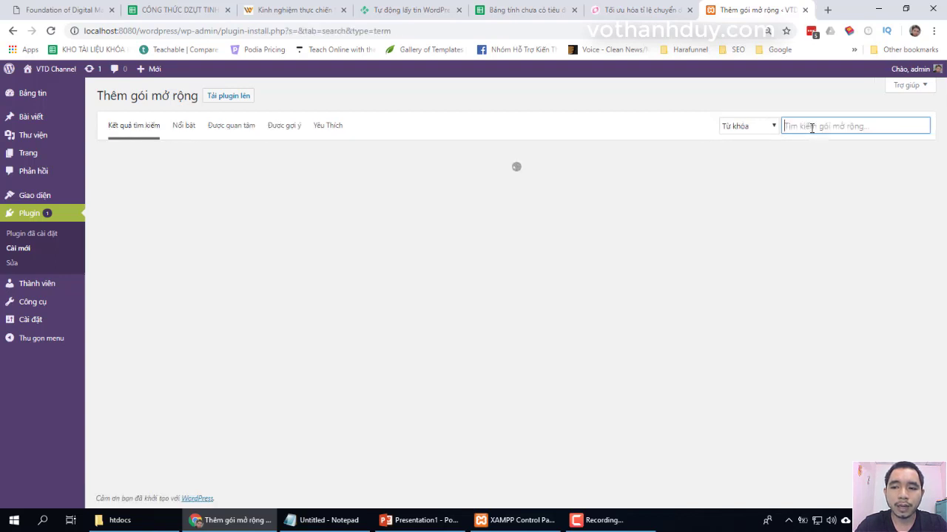
type("addto")
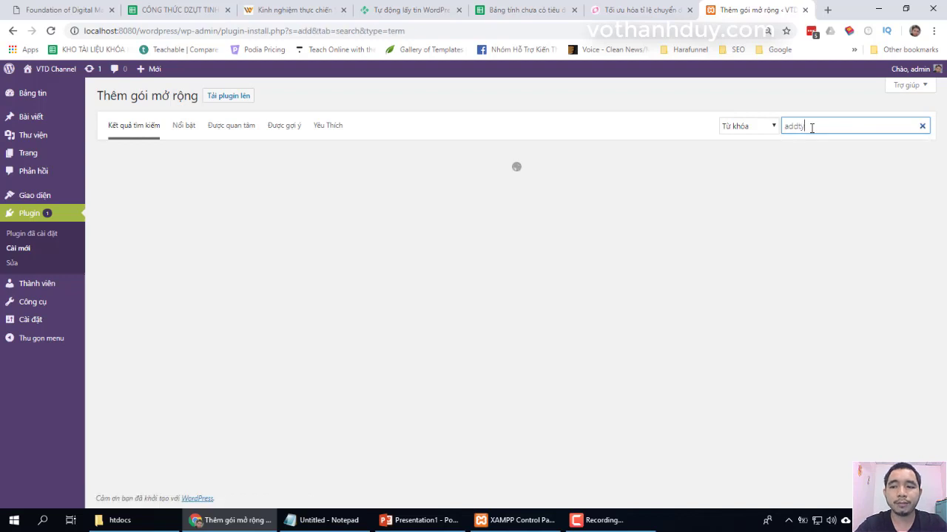
type("any")
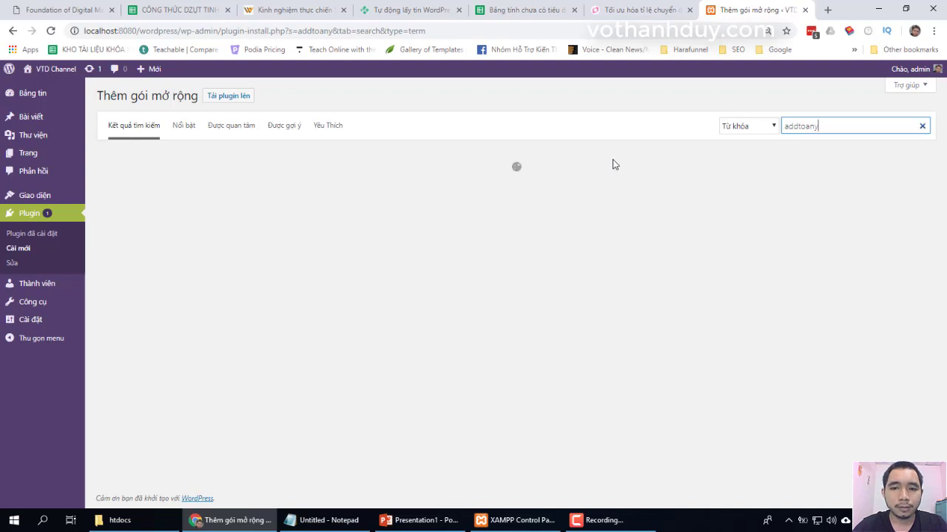
left_click(605, 128)
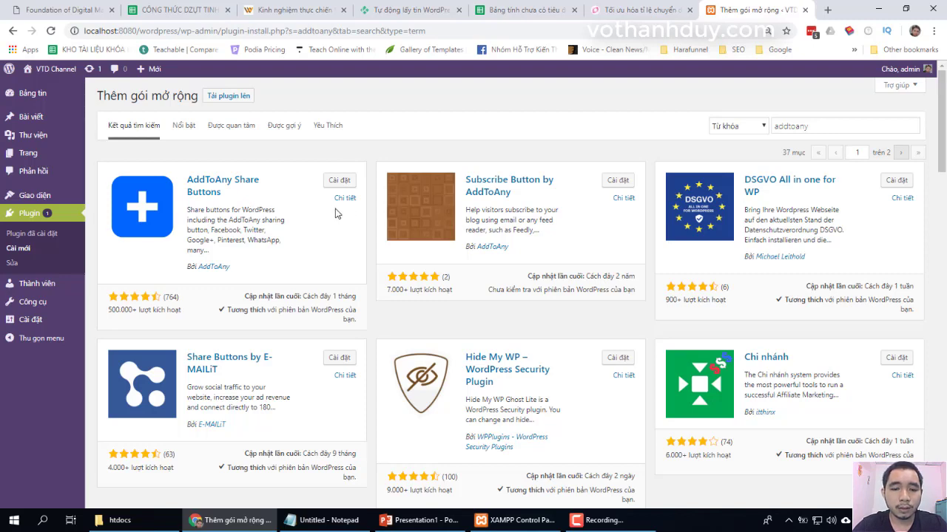
Install AddToAny Share Buttons from the search results.
left_click_drag(940, 123, 941, 83)
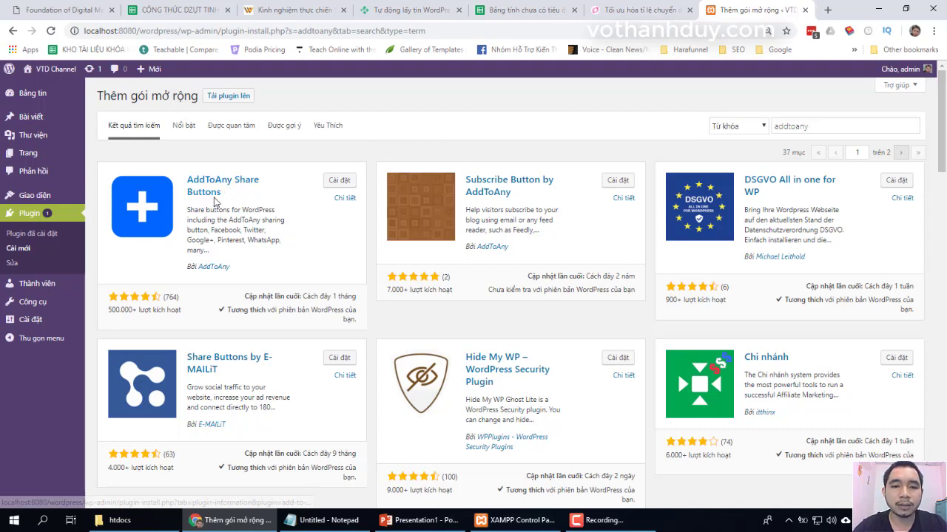
left_click(339, 182)
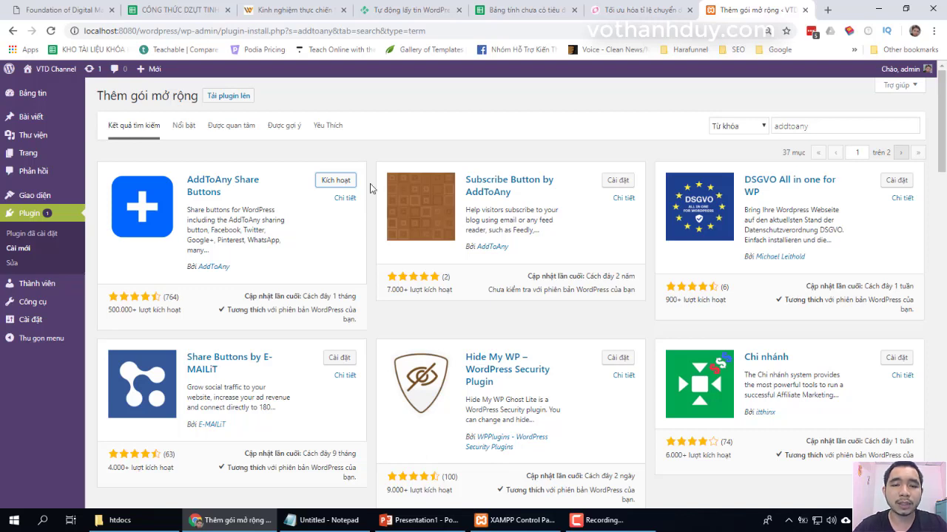
Activate AddToAny Share Buttons and cancel its sharing-settings popup.
left_click(337, 183)
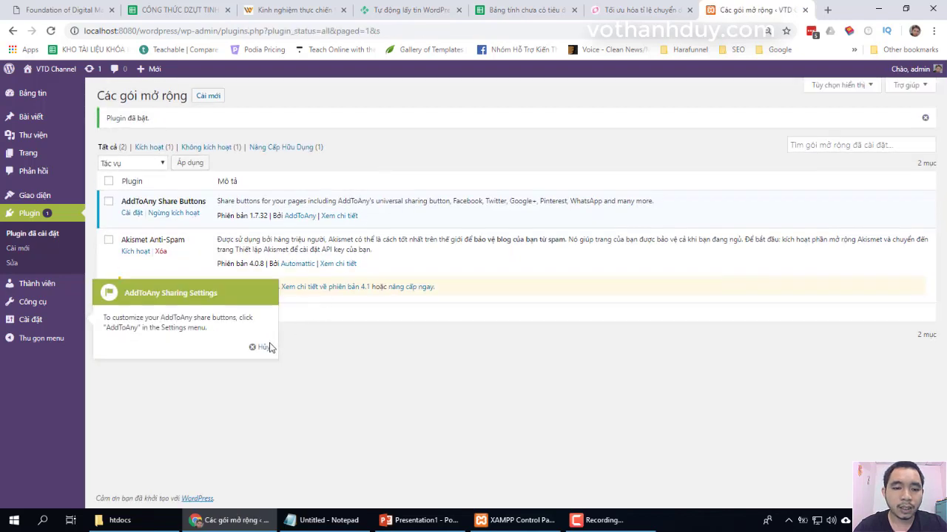
left_click(260, 347)
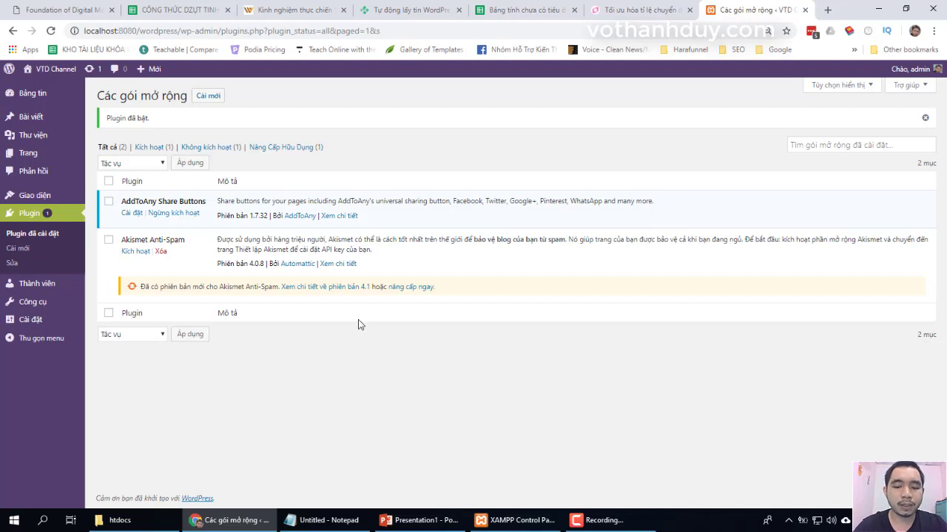
Duplicate slide 19 and retitle the copy 'CẤU HÌNH PLUGIN ADDTOANY SHARE BUTTONS'.
left_click(435, 521)
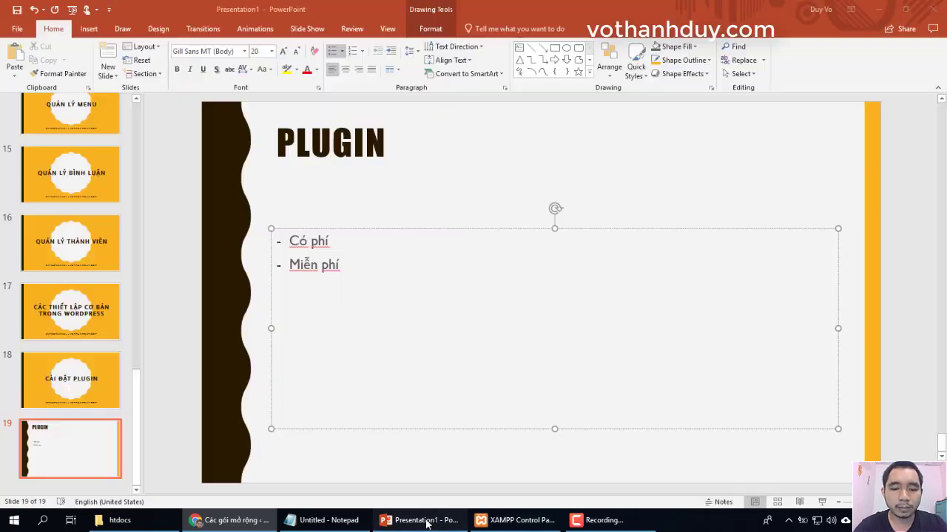
right_click(63, 457)
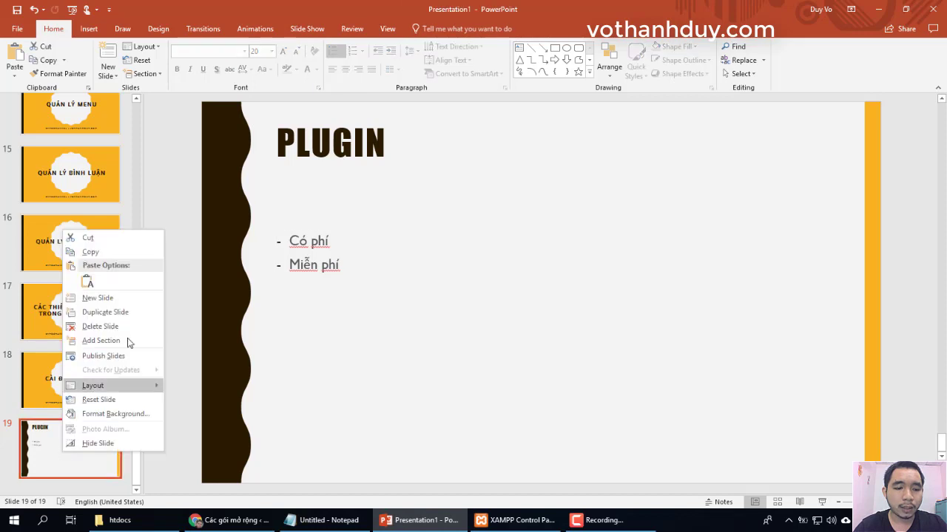
left_click(137, 310)
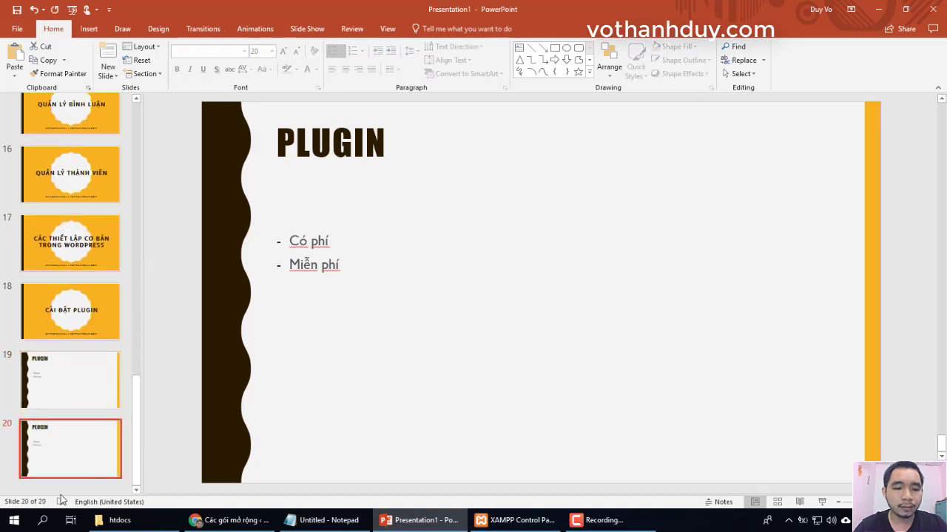
left_click(293, 147)
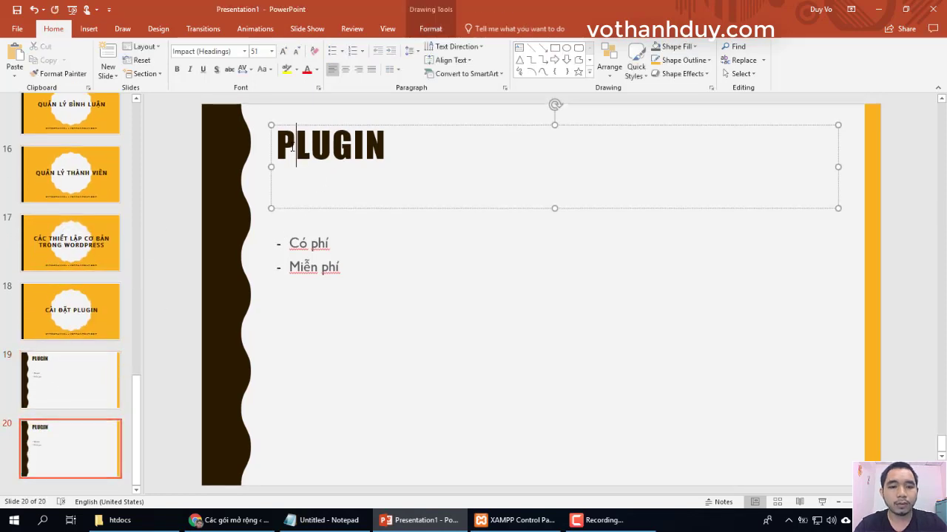
key("ctrl+s")
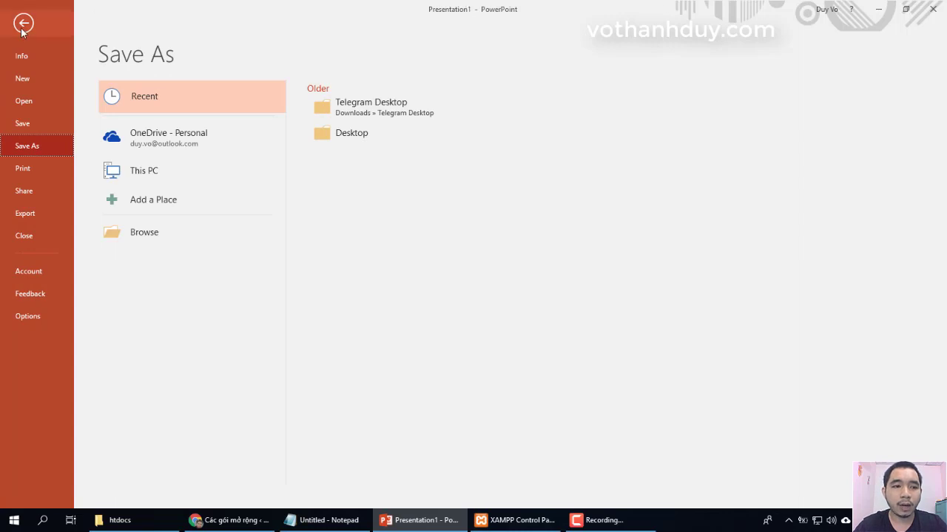
left_click(24, 23)
key("ctrl+a")
type("CẤU HÌNH")
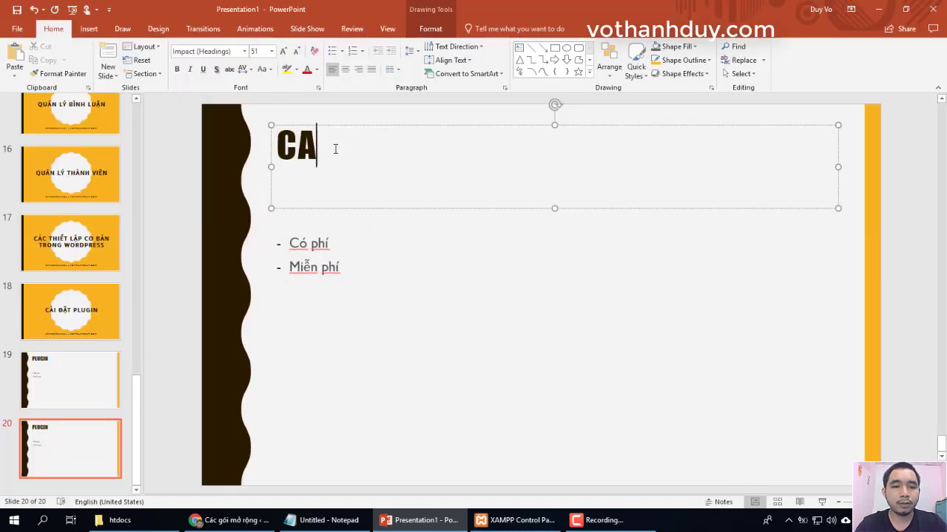
key("BackSpace")
key("BackSpace")
type("H PLUGIN AD")
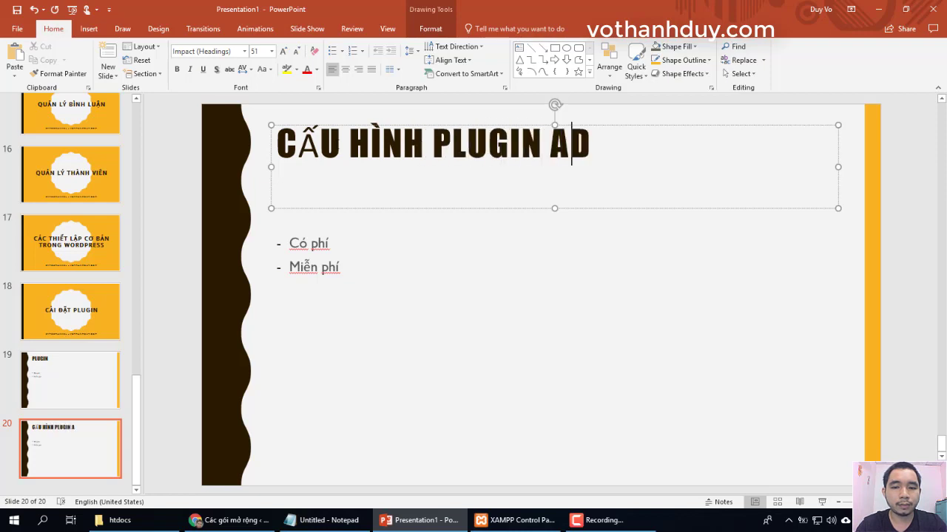
type("DTOANY SHARE B")
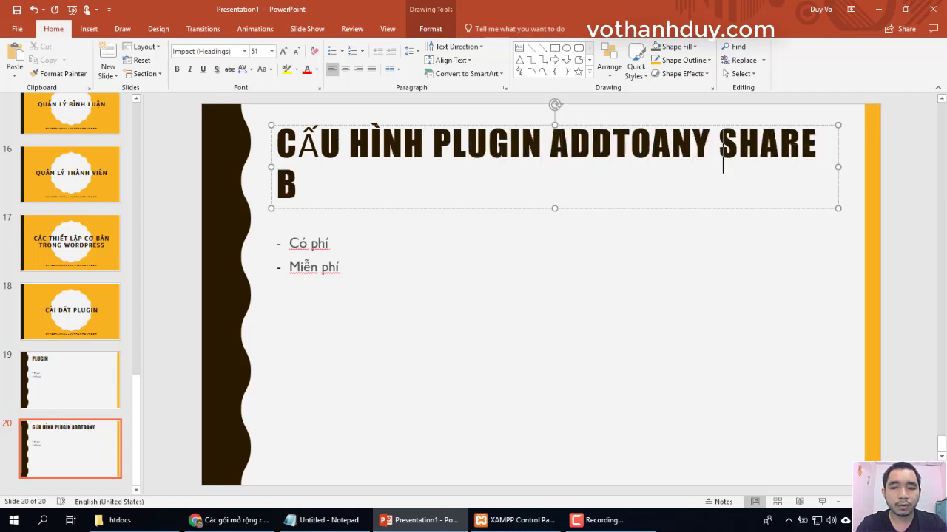
type("UTTONS")
Format the slide title in Open Sans, size 40, bold.
key("ctrl+a")
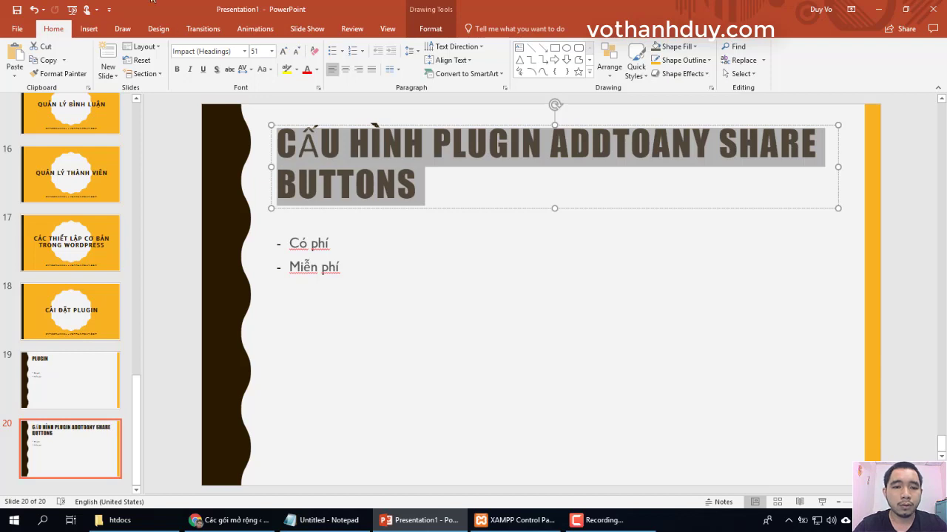
left_click(272, 52)
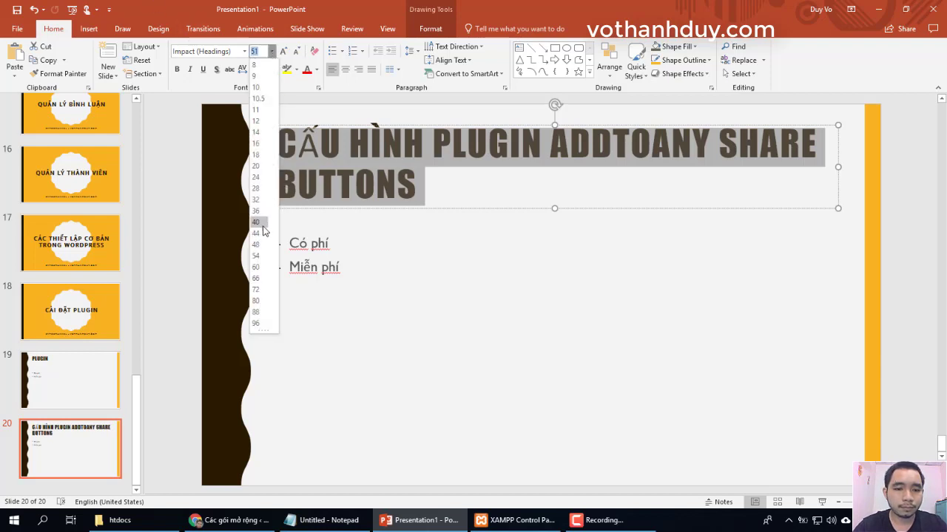
left_click(260, 223)
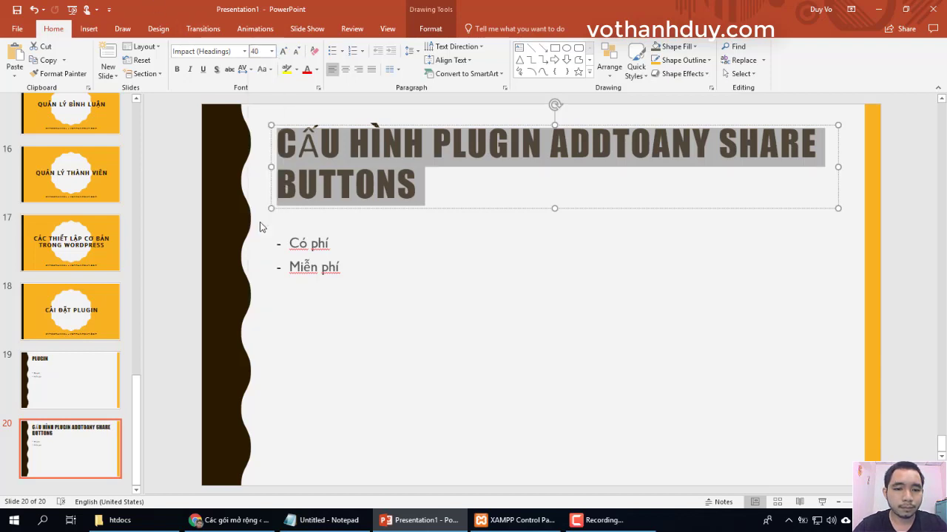
left_click(207, 51)
type("Open Sans")
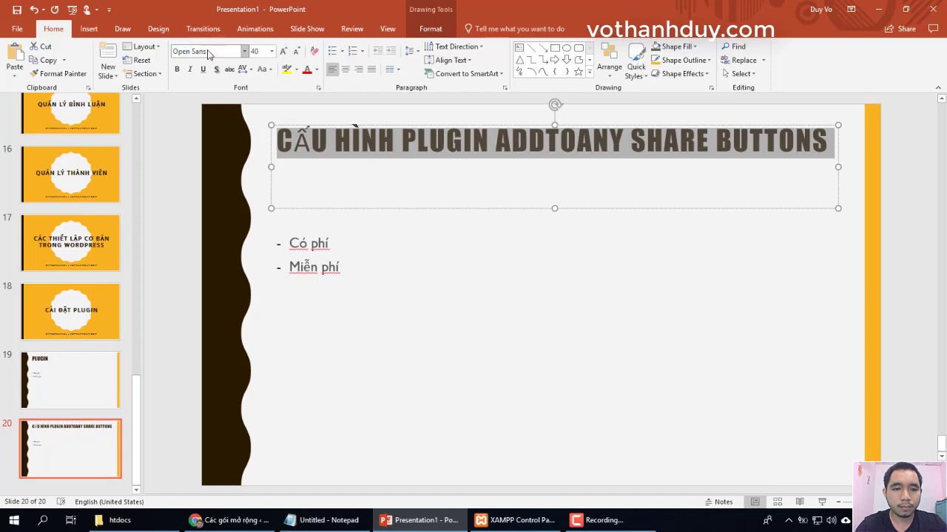
key("Return")
key("ctrl+b")
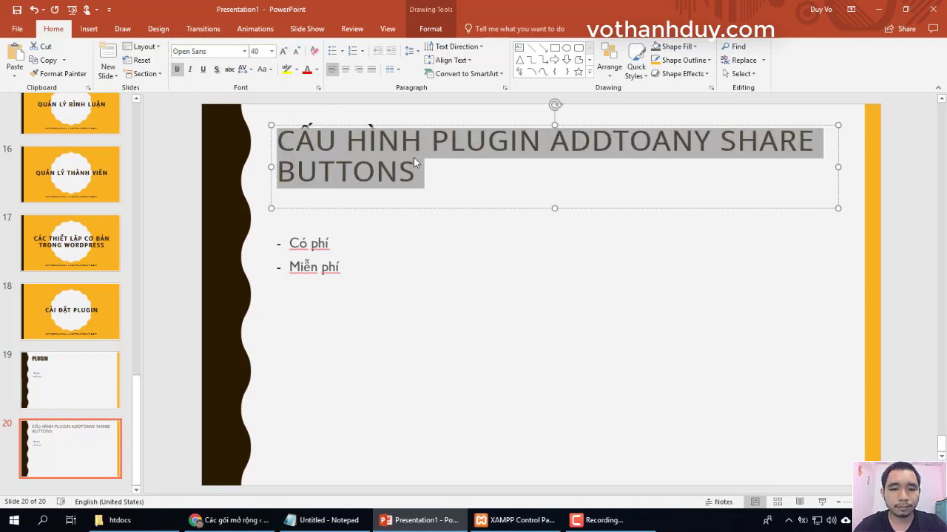
Delete the old Có phí / Miễn phí bullet text from the slide body.
left_click(368, 266)
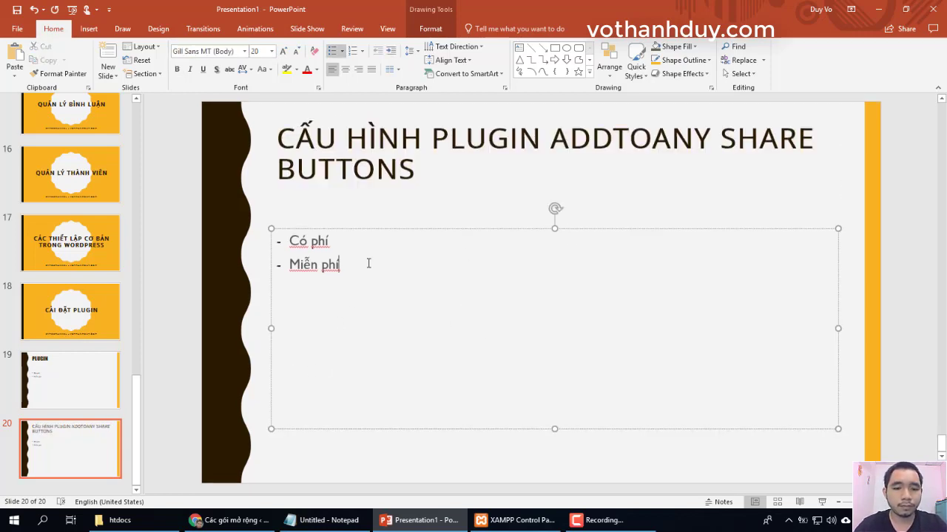
key("ctrl+a")
key("Delete")
left_click(102, 438)
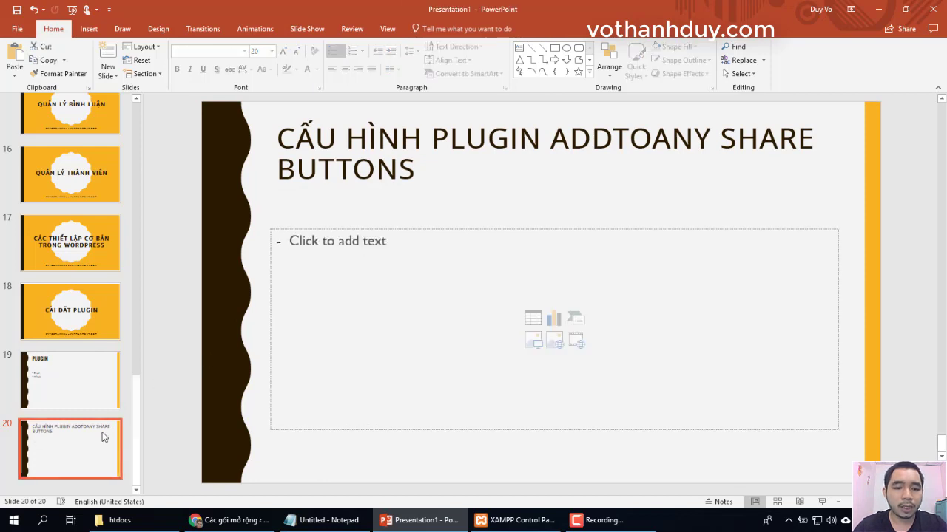
left_click(225, 519)
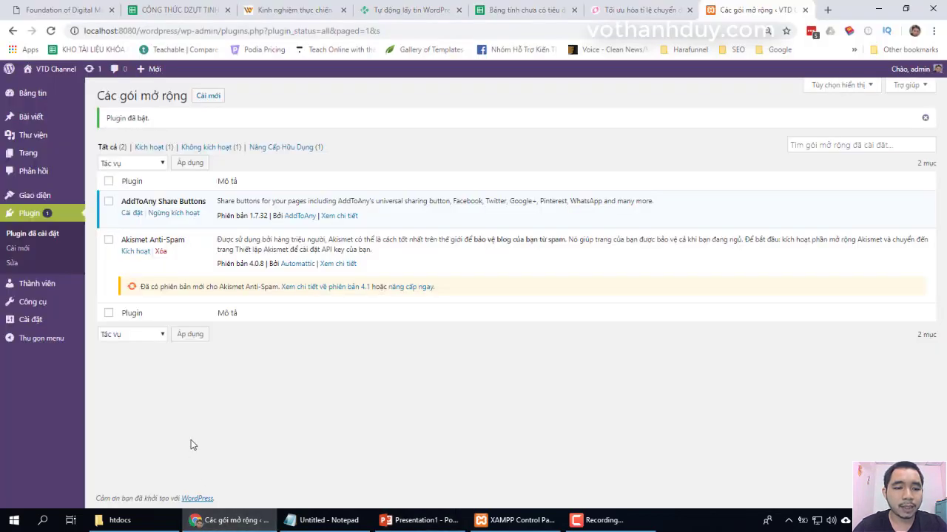
Open AddToAny's Settings page and look over its icon size, services and placement options.
left_click(131, 213)
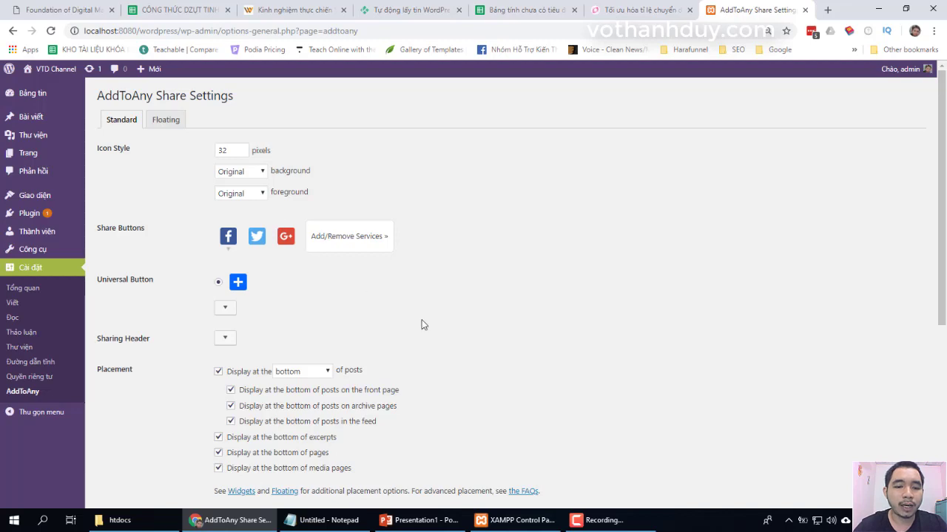
scroll(422, 322, "down", 4)
scroll(422, 324, "up", 4)
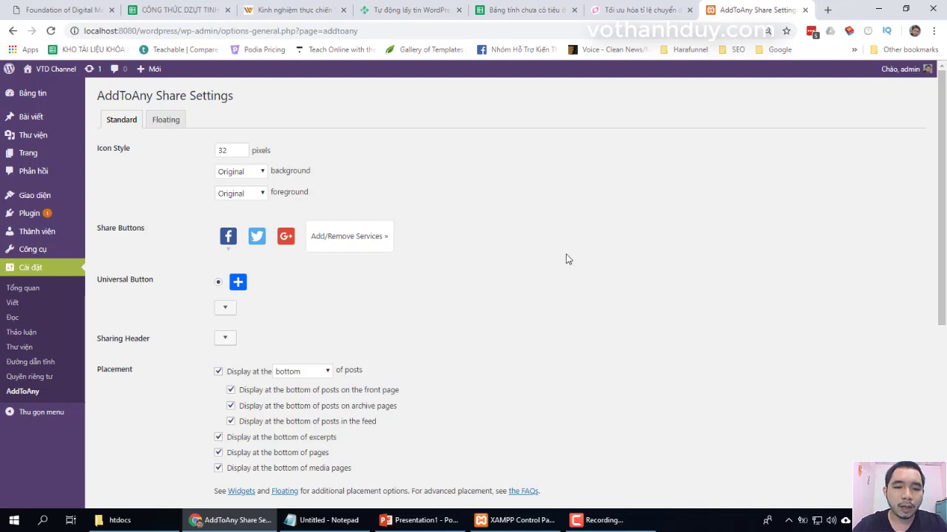
left_click_drag(943, 175, 924, 158)
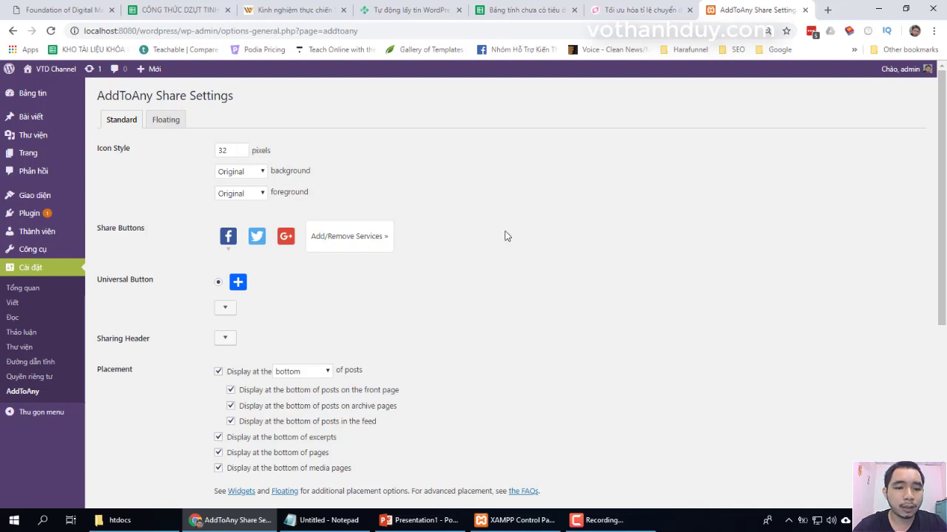
scroll(507, 237, "down", 2)
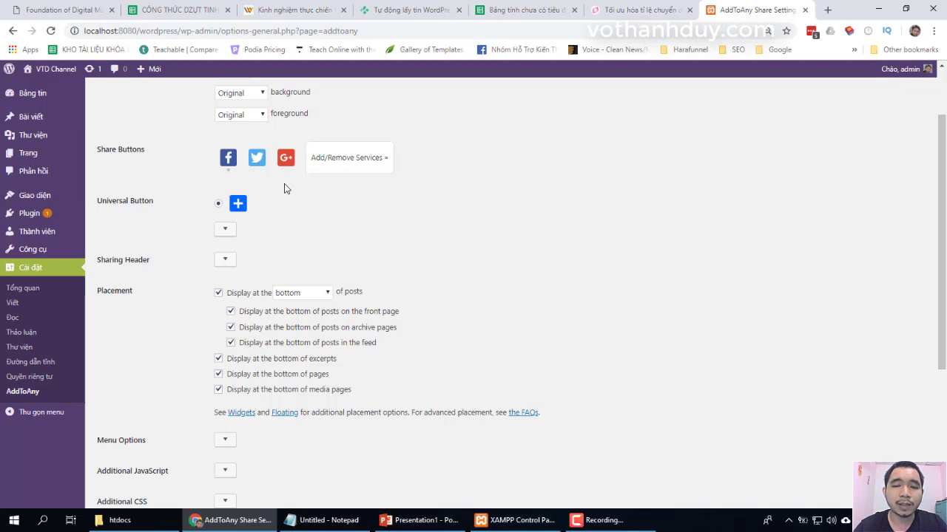
Show all sharing services and move Google+ ahead of Twitter.
left_click(349, 162)
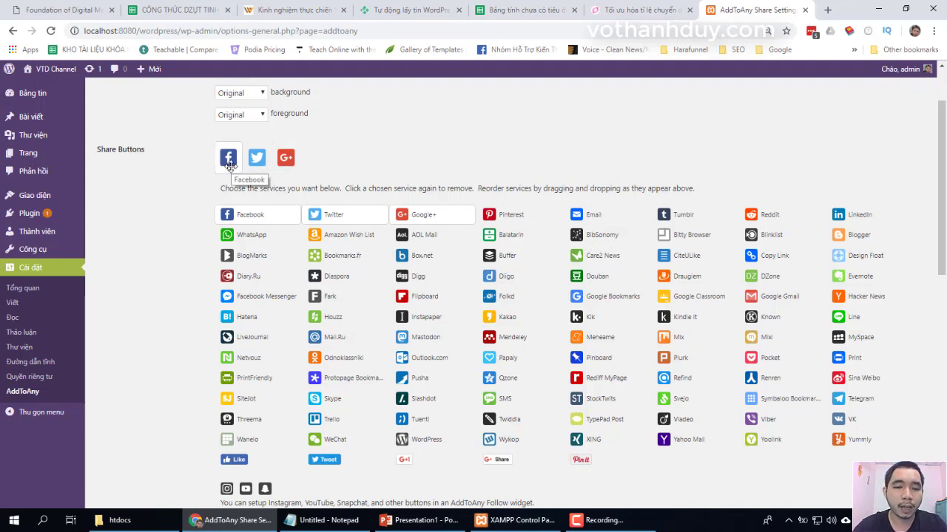
left_click_drag(286, 158, 255, 158)
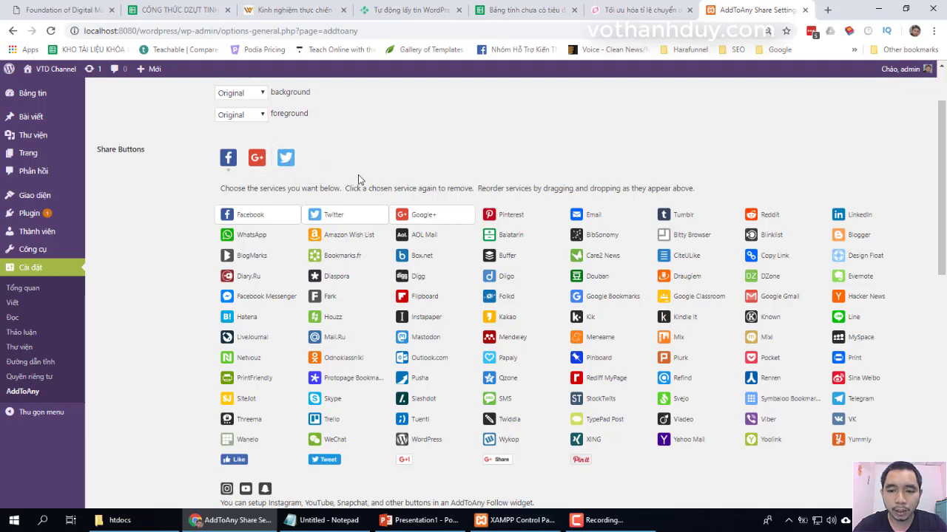
left_click_drag(495, 214, 329, 144)
left_click(329, 143)
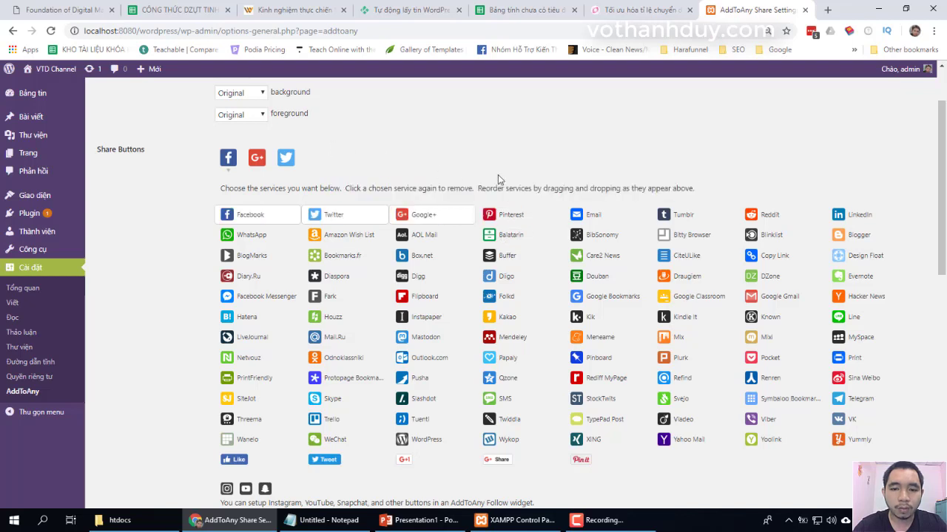
Add Pinterest, LinkedIn and Facebook Messenger, placing Messenger right after Facebook.
left_click(504, 216)
left_click(504, 216)
left_click(504, 216)
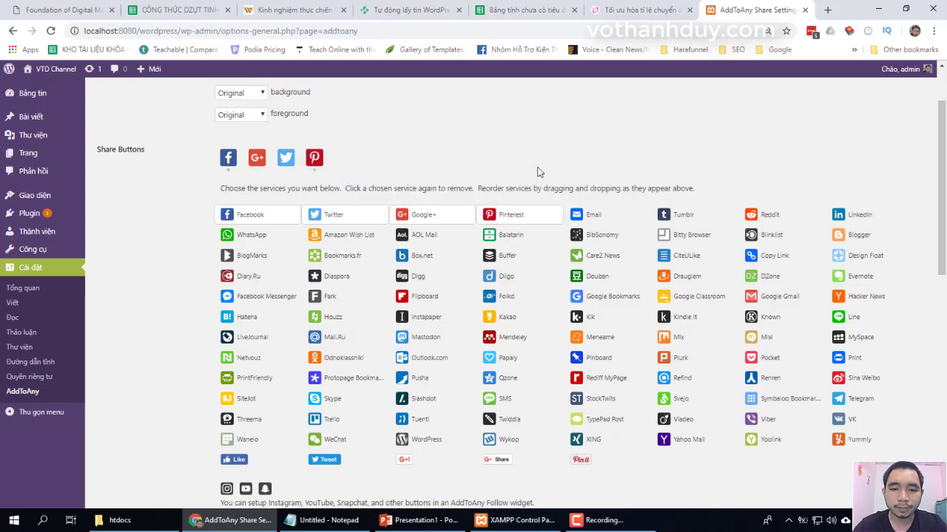
left_click(864, 216)
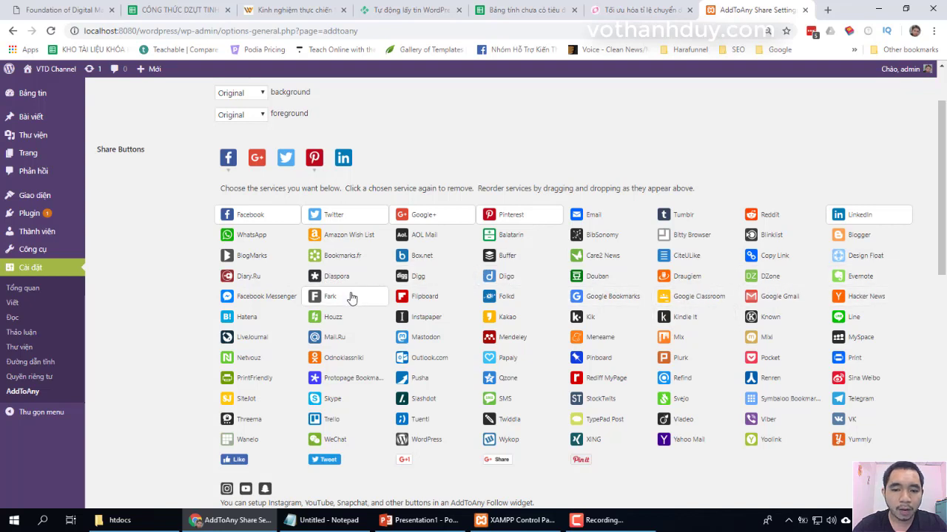
left_click(264, 302)
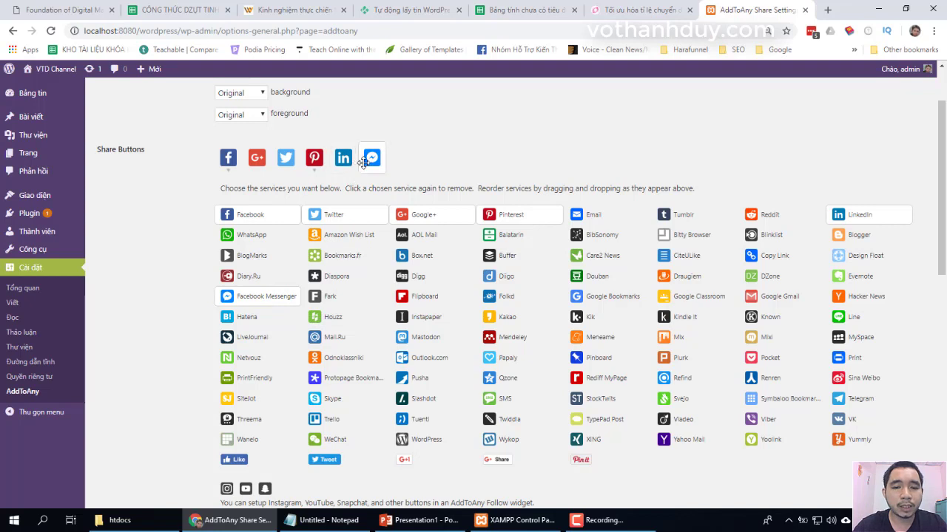
left_click_drag(328, 156, 257, 158)
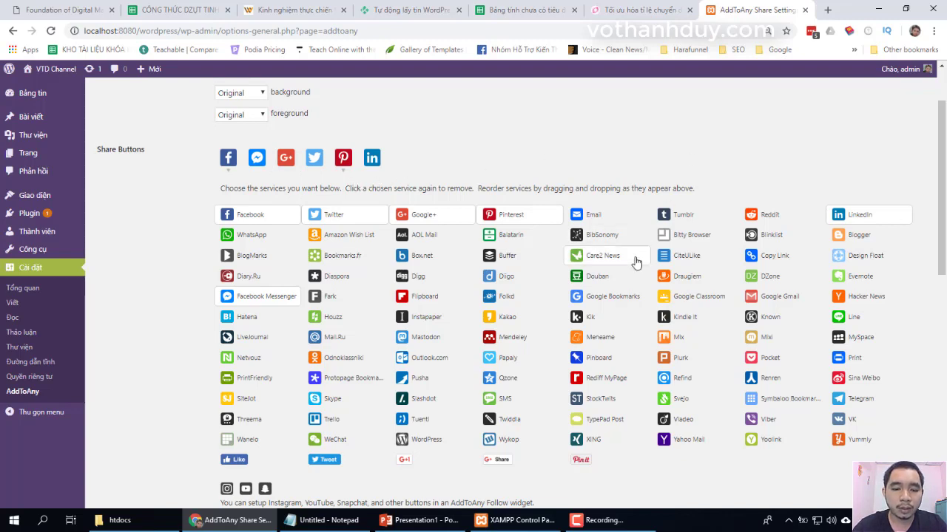
Expand the universal share button options to show the Sharing Header text field.
scroll(636, 262, "down", 5)
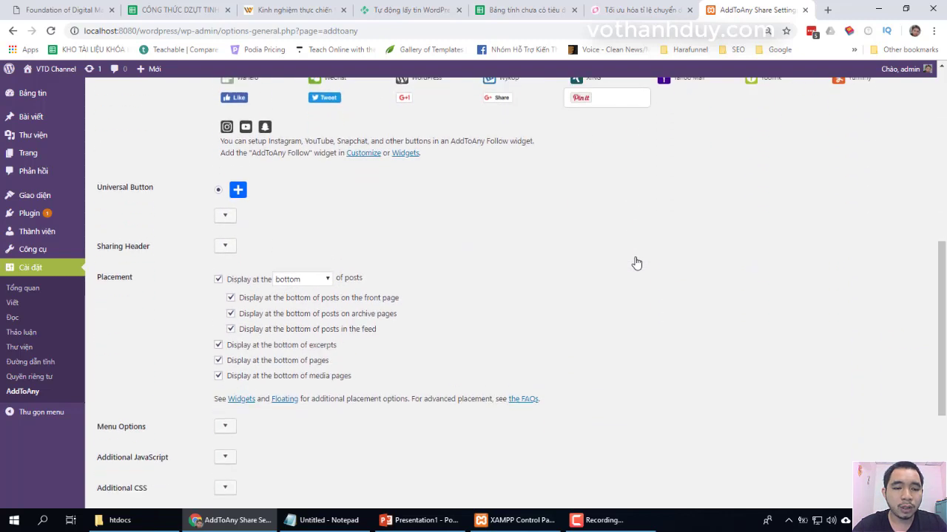
scroll(636, 262, "down", 1)
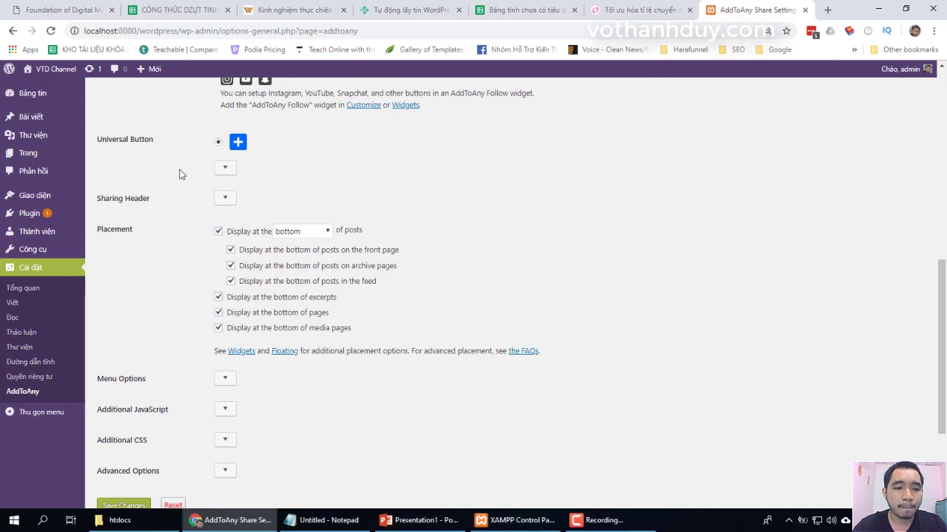
left_click(224, 169)
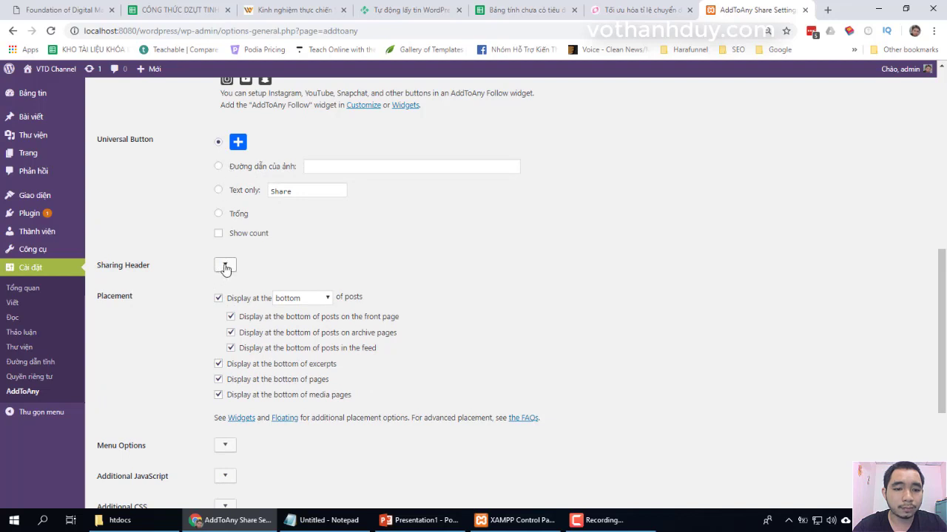
left_click(226, 267)
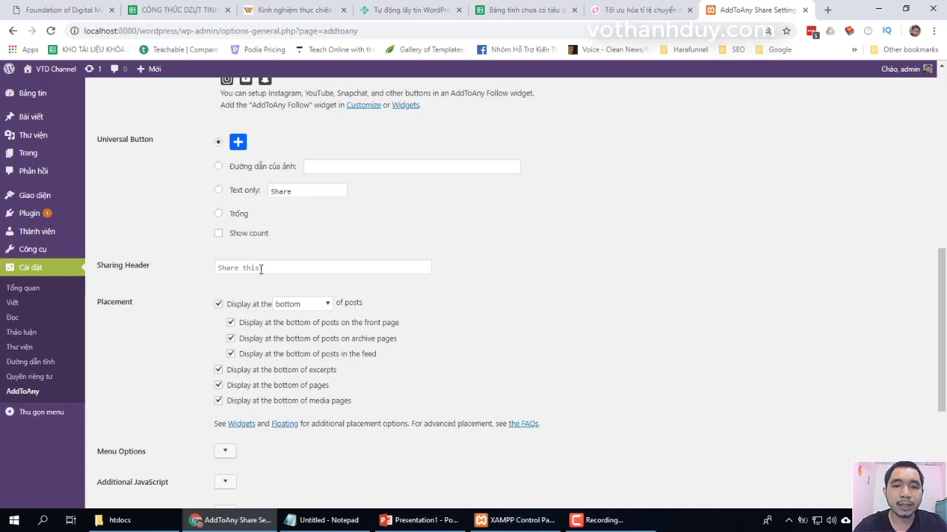
Replace the AddToAny sharing header text with 'Hãy giúp mình chia sẻ bài viết nếu bạn thấy hay nhé!'.
left_click(261, 268)
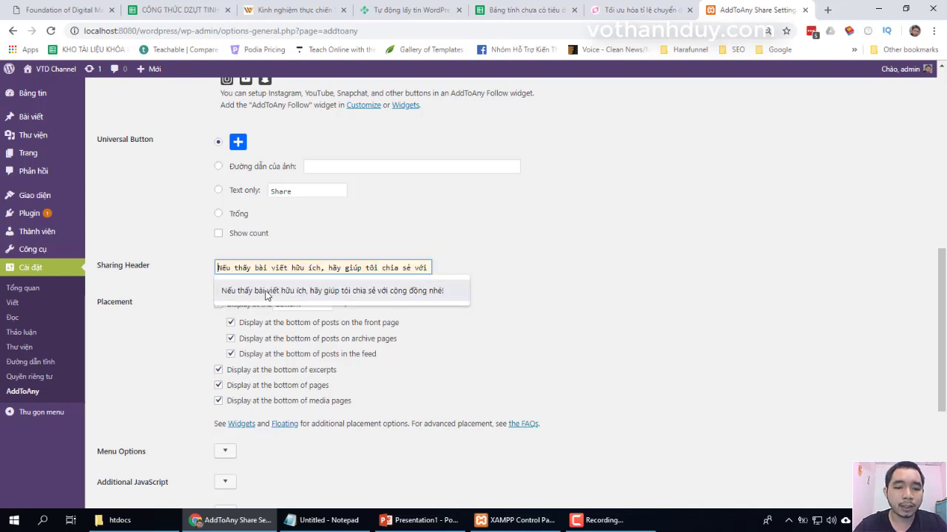
left_click(266, 291)
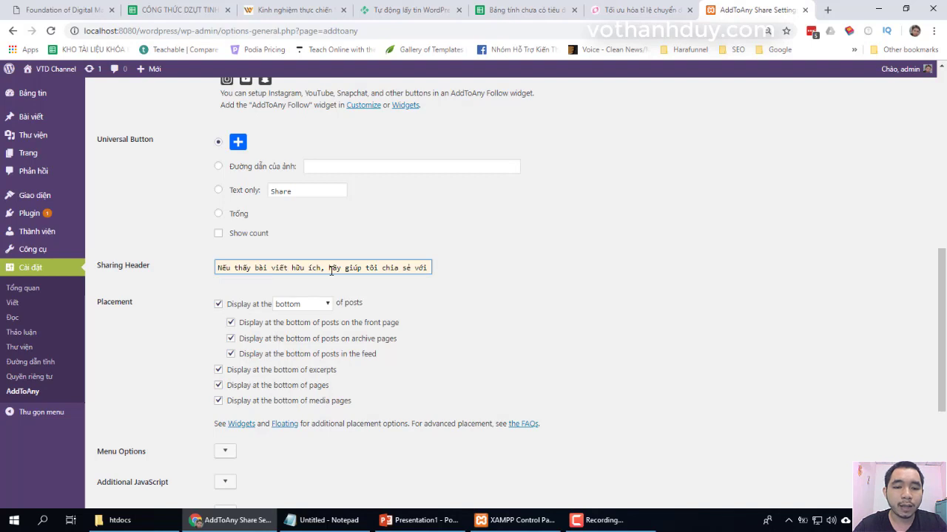
left_click_drag(423, 269, 444, 272)
left_click(408, 269)
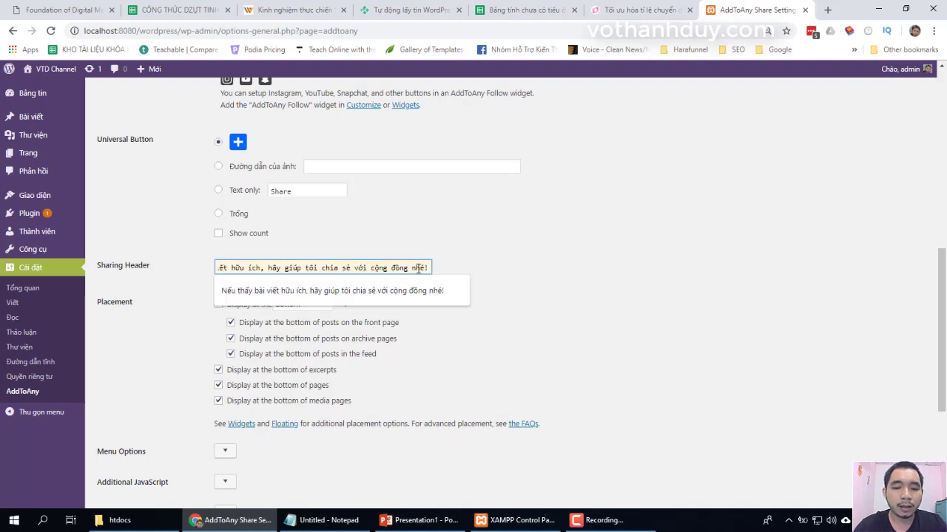
key("ctrl+a")
key("BackSpace")
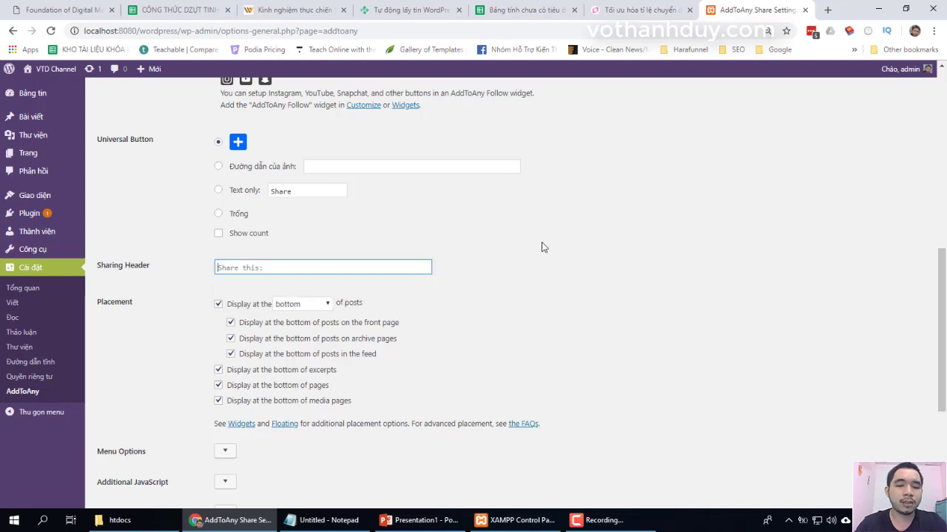
type("Hã")
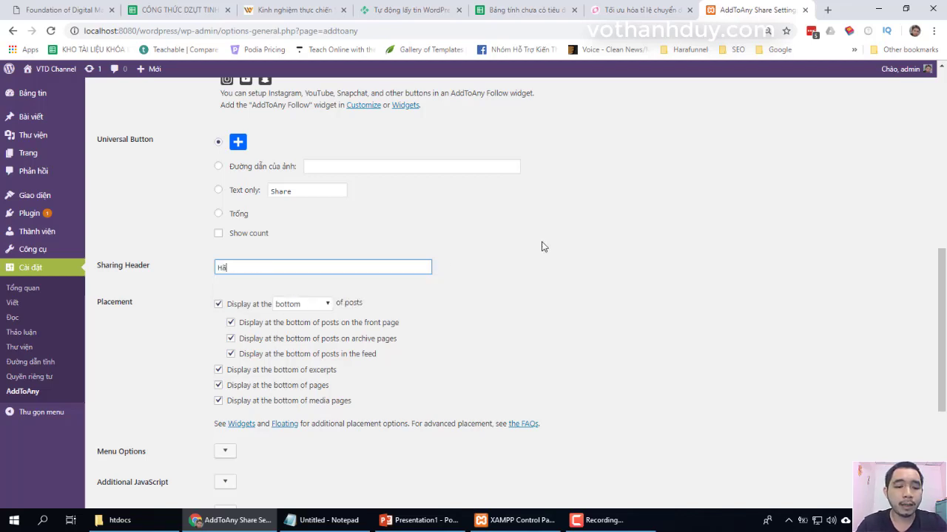
type("y giúp mình")
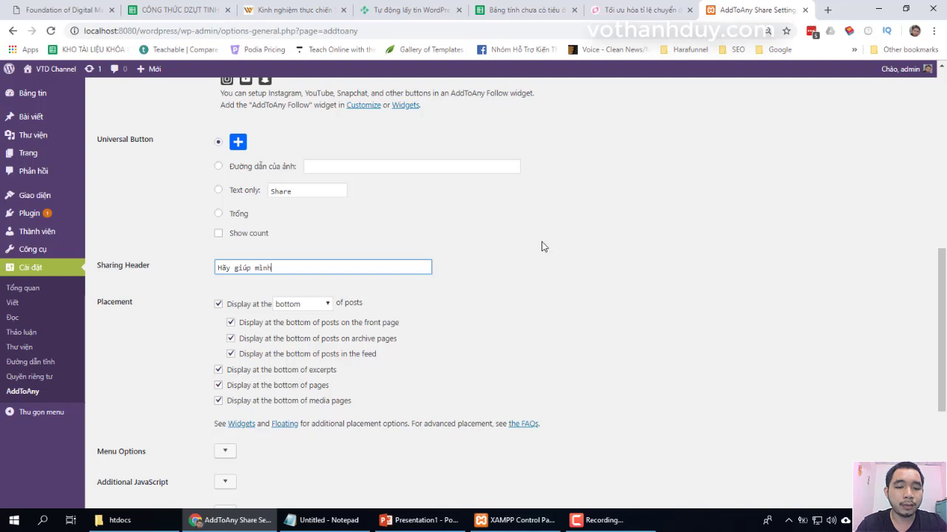
type(" chia sẻ bài vi")
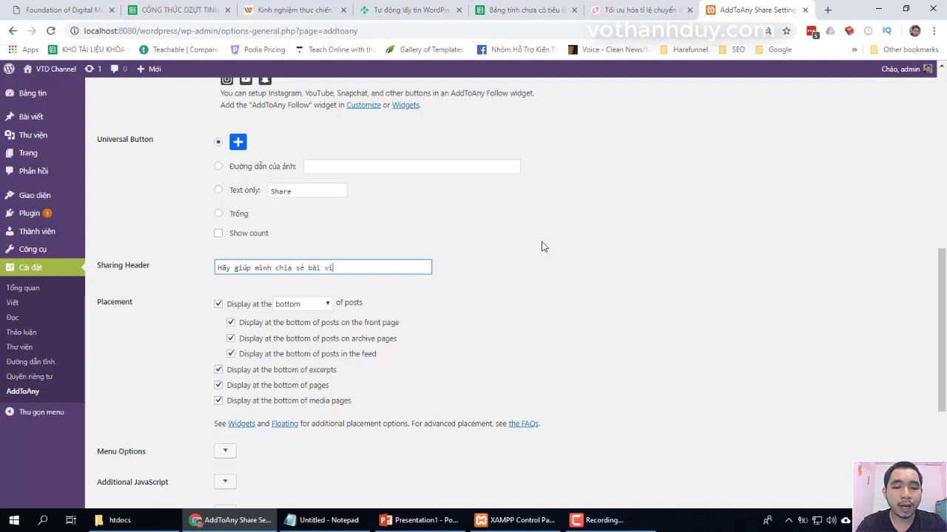
type("ết nếu thấy hu")
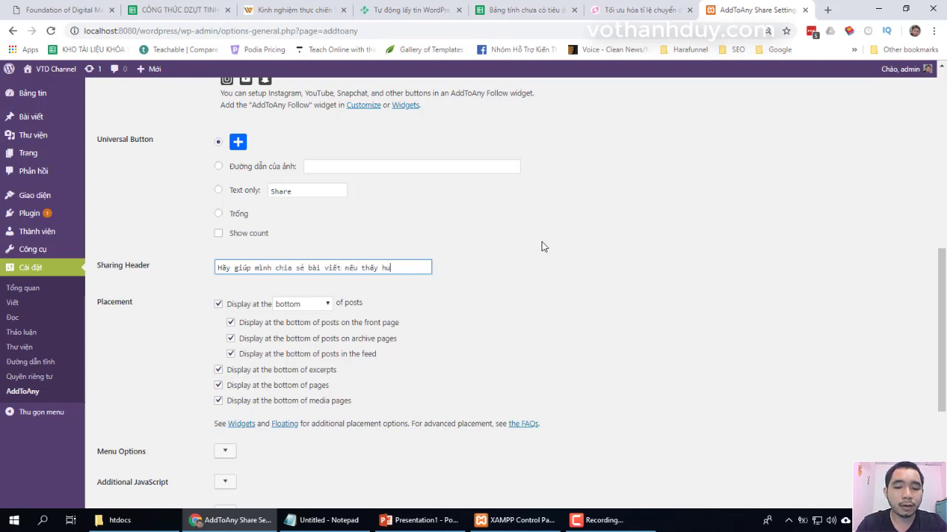
key("BackSpace")
key("BackSpace")
key("BackSpace")
key("BackSpace")
type("bạn thấy h")
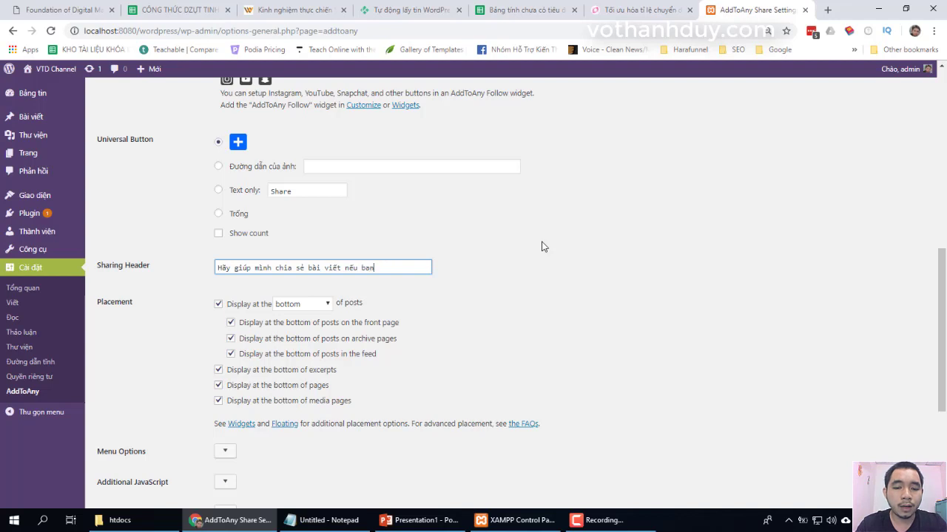
type("ữu ích")
key("BackSpace")
key("BackSpace")
key("BackSpace")
key("BackSpace")
key("BackSpace")
key("BackSpace")
type("hay ")
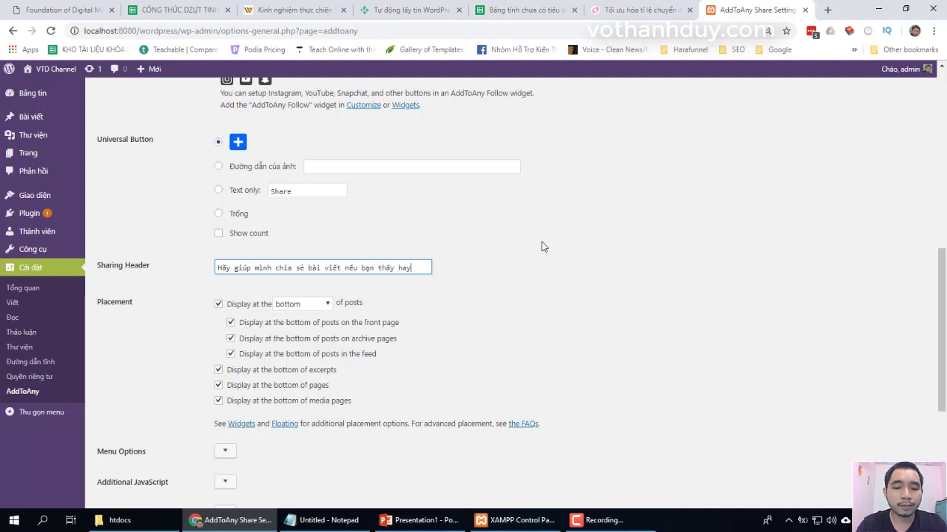
type("nhé!")
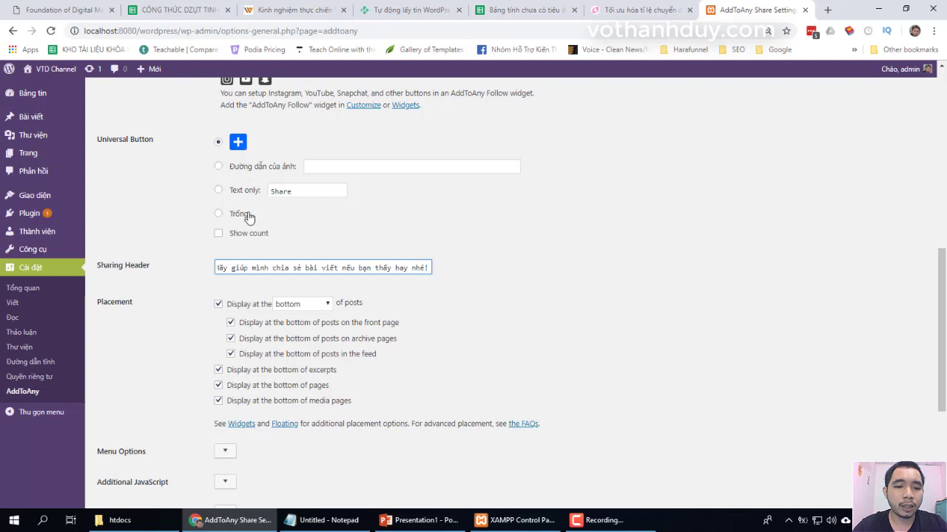
Tick Show count under the Universal Button so the share count appears.
scroll(545, 266, "down", 3)
scroll(545, 266, "up", 2)
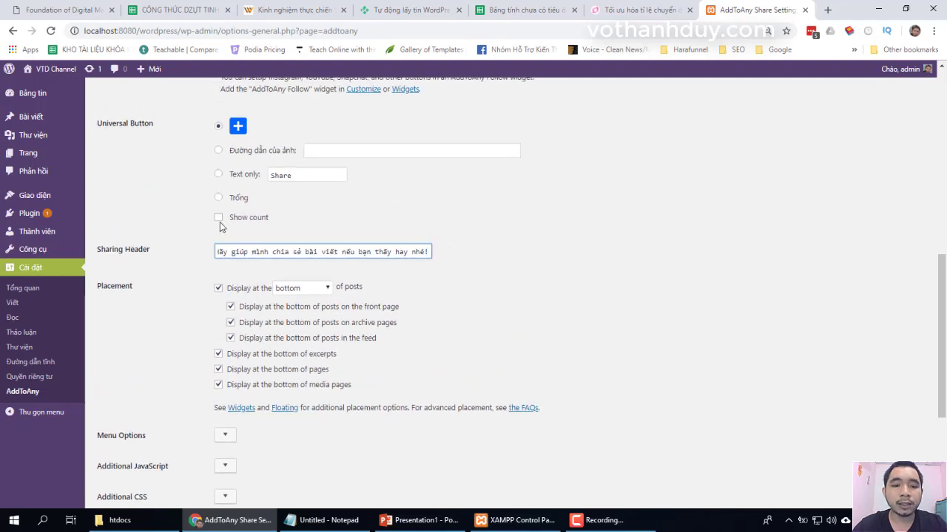
left_click(219, 221)
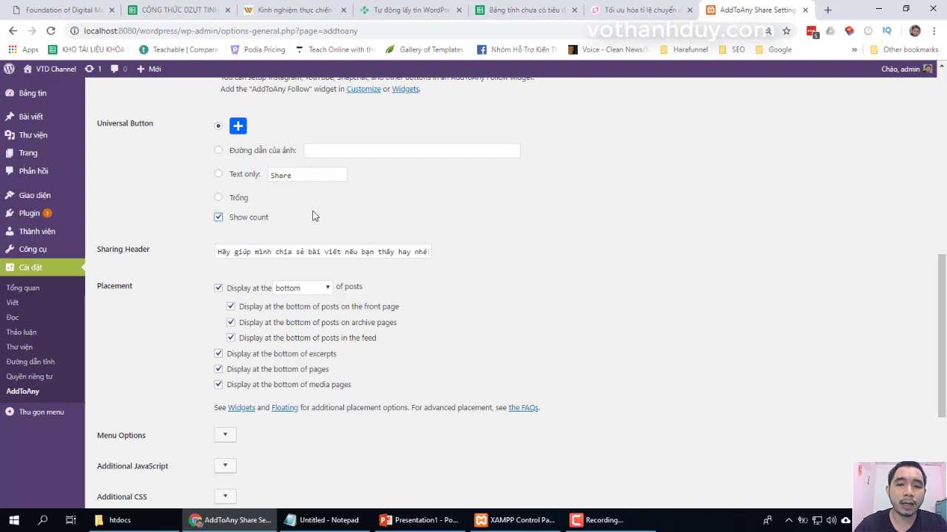
scroll(530, 246, "down", 2)
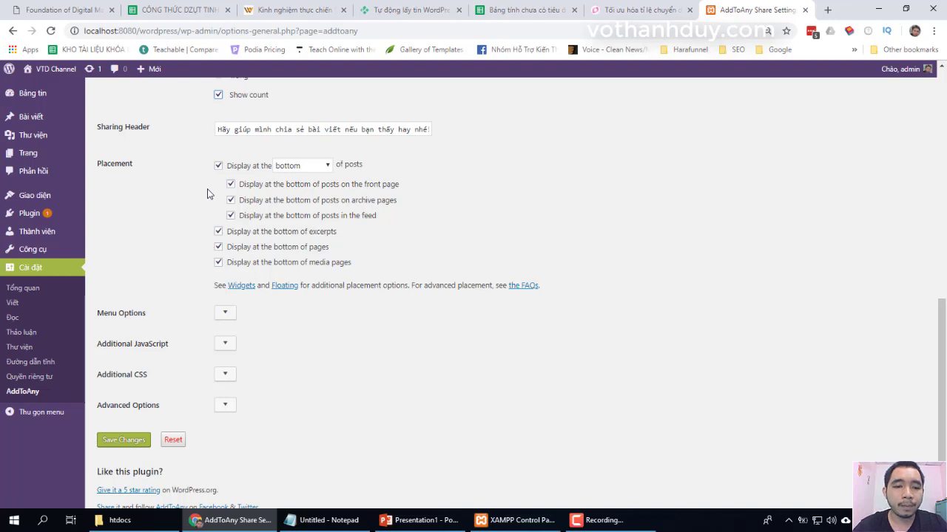
Set the posts Placement dropdown to 'top & bottom'.
left_click(296, 165)
left_click(292, 202)
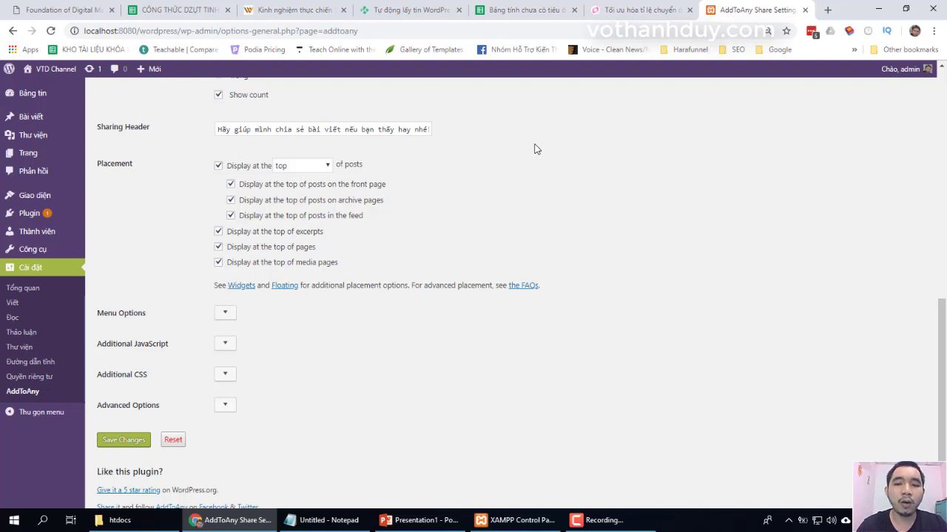
left_click(327, 167)
left_click(300, 208)
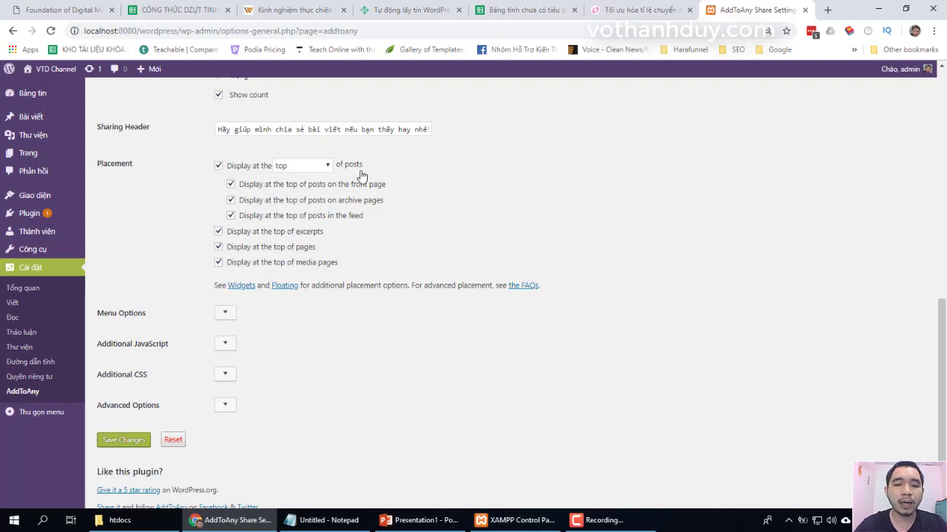
left_click(328, 167)
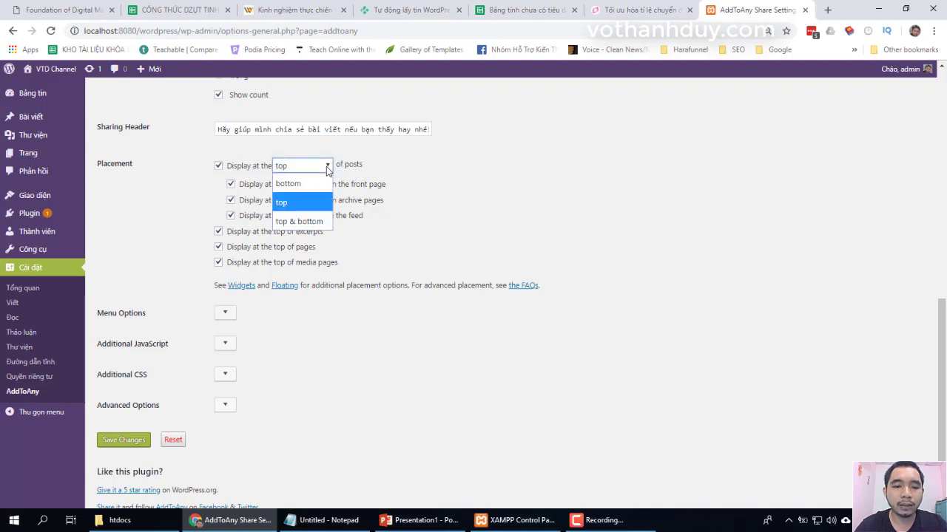
left_click(310, 224)
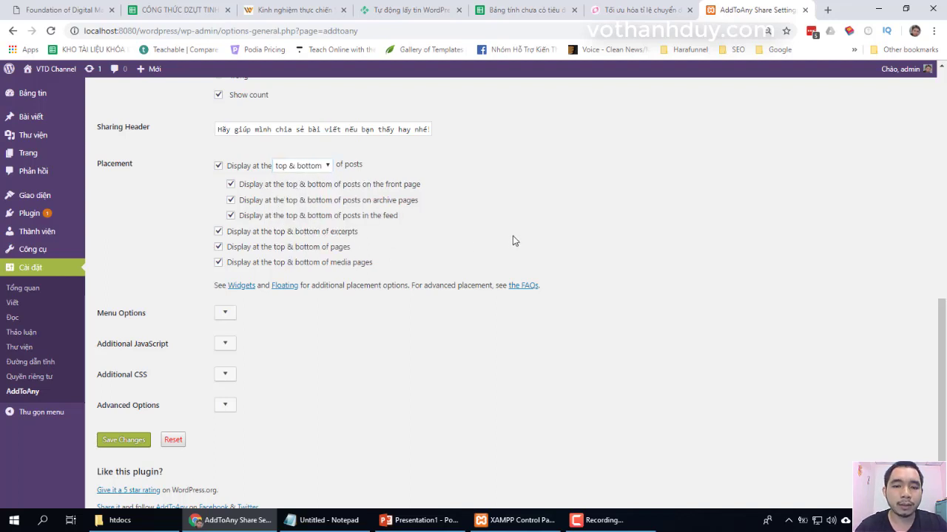
Expand Menu Options and Advanced Options, then save the AddToAny settings.
scroll(938, 351, "down", 1)
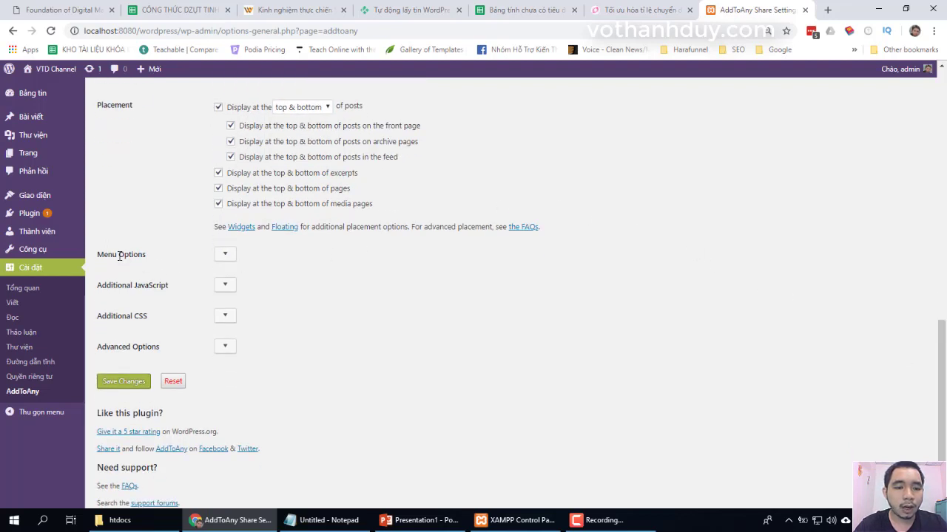
left_click(226, 254)
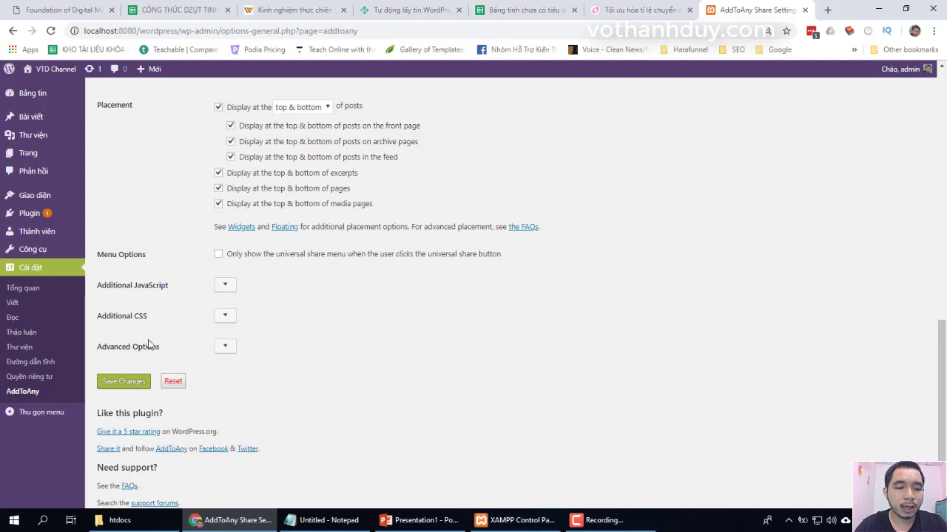
left_click(226, 347)
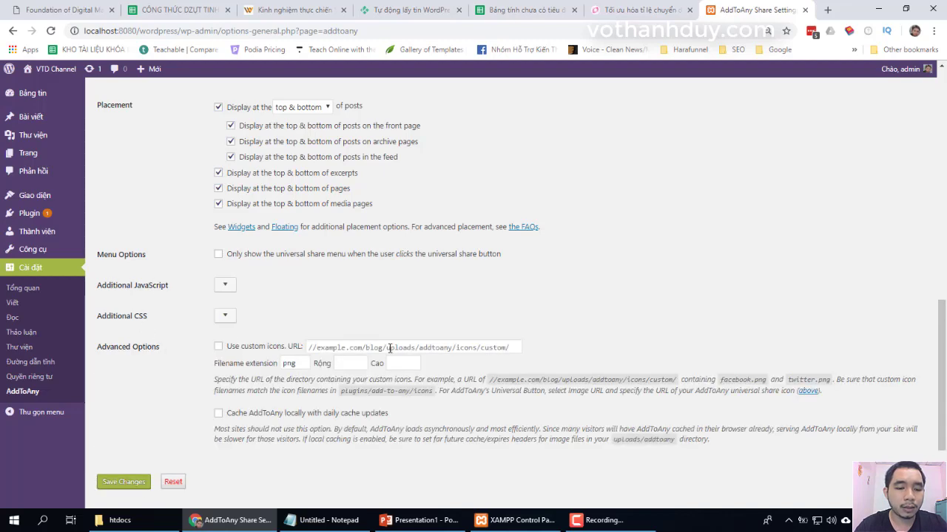
scroll(390, 349, "down", 2)
scroll(389, 348, "down", 1)
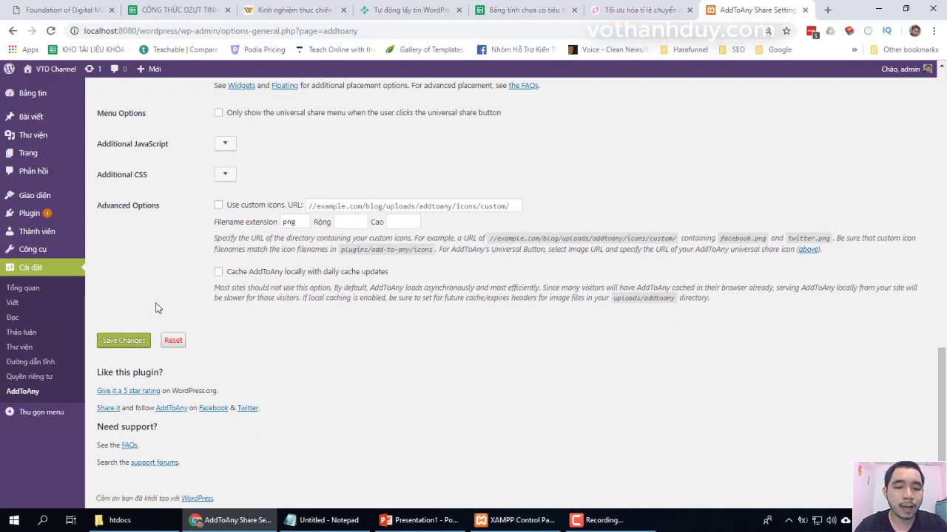
left_click(125, 344)
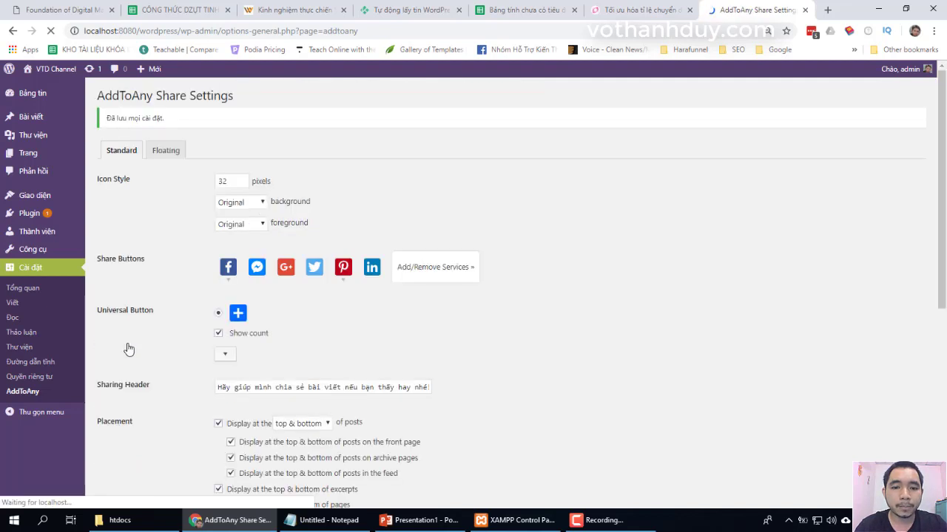
Open the site's front page in a new browser tab.
mouse_move(54, 70)
right_click(49, 92)
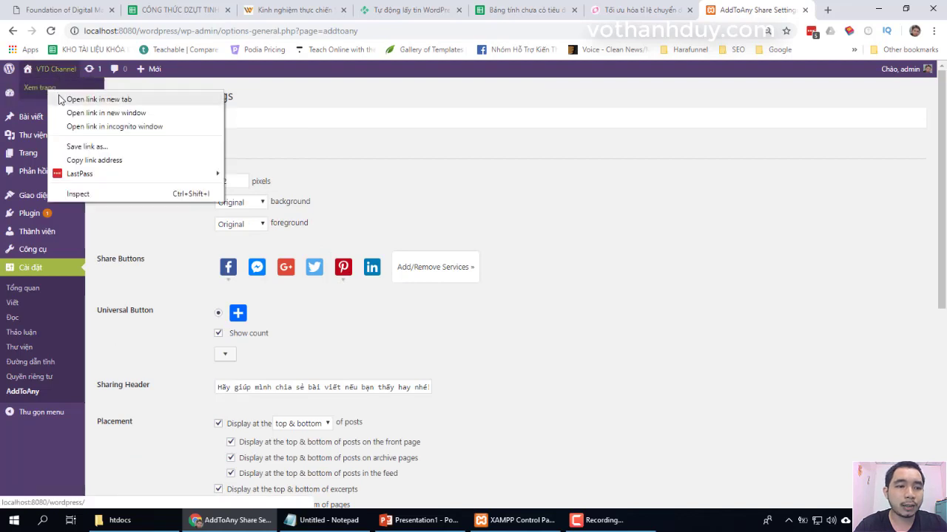
left_click(89, 100)
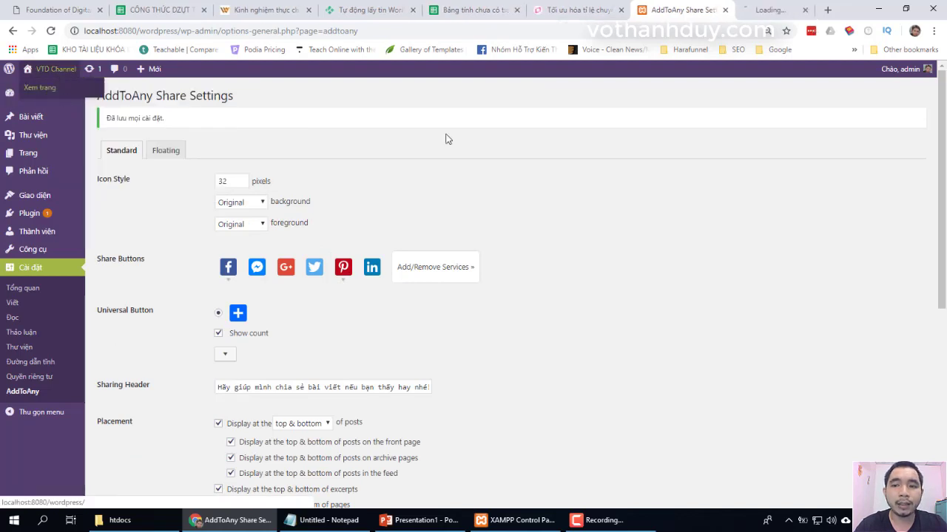
left_click(743, 19)
Check the header and share buttons on the front page, then return to the AddToAny settings.
scroll(731, 278, "down", 3)
scroll(732, 278, "down", 4)
mouse_move(341, 301)
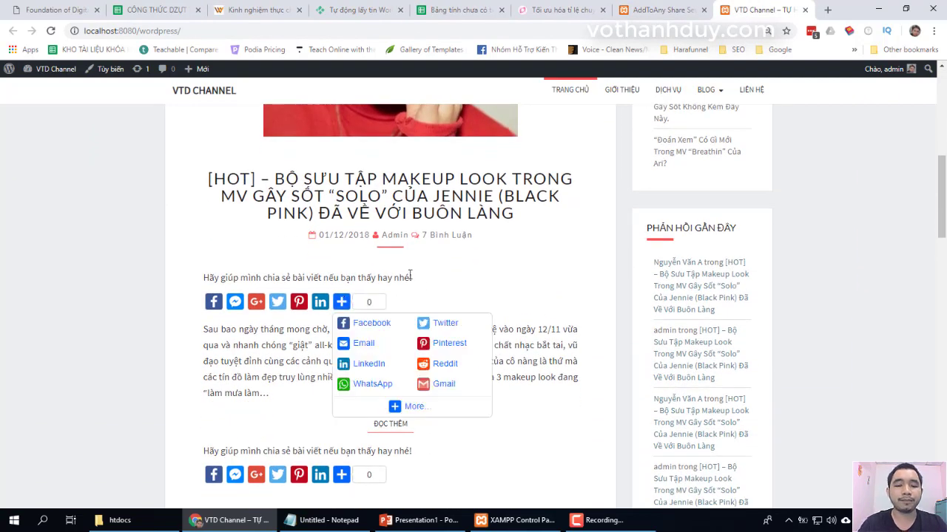
scroll(557, 258, "down", 1)
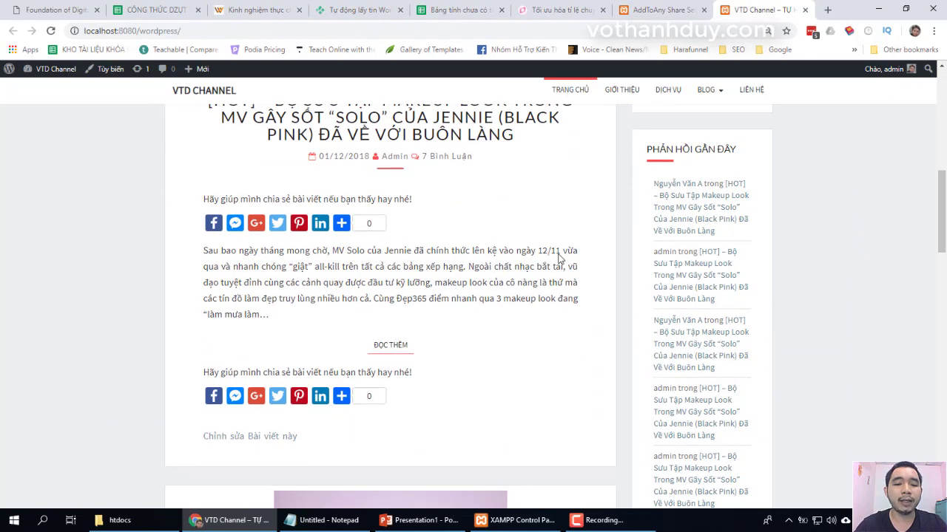
scroll(559, 254, "up", 1)
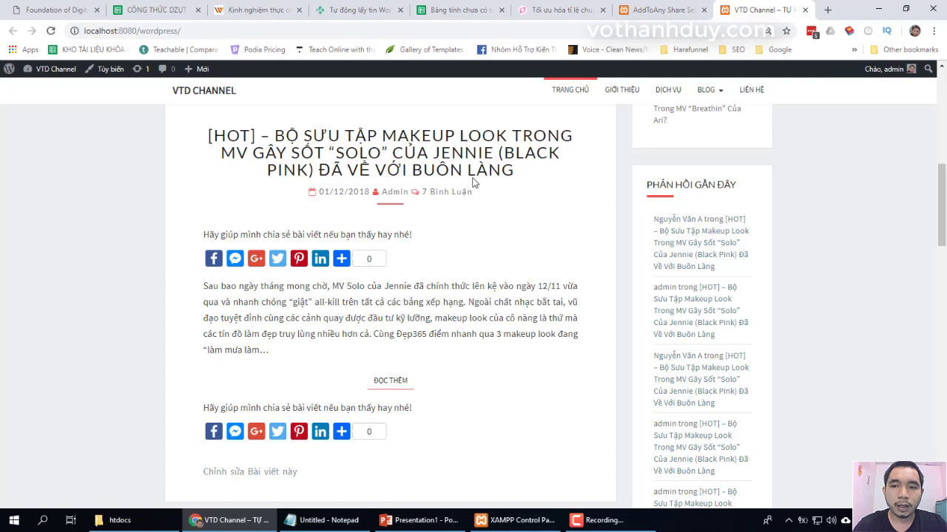
left_click(625, 8)
scroll(512, 270, "down", 1)
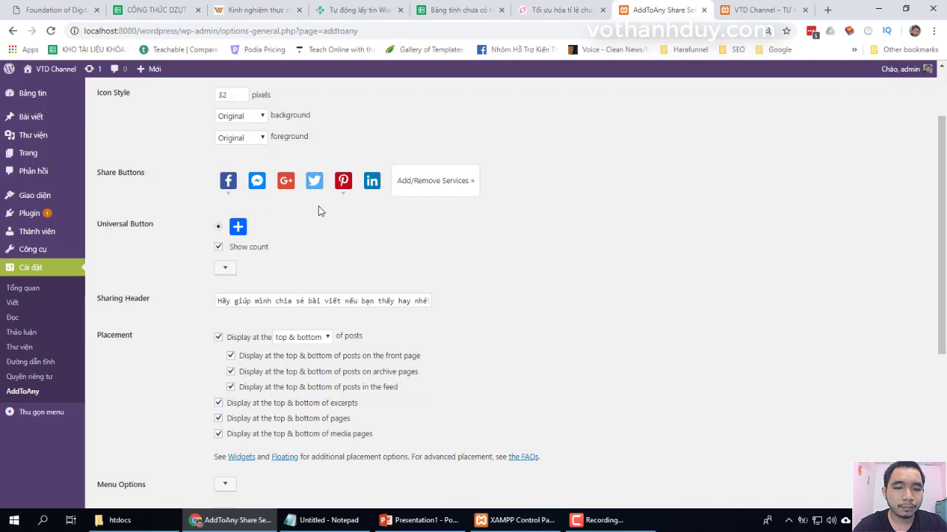
Remove Pinterest, Twitter, LinkedIn and Facebook Messenger from the AddToAny share services.
left_click(427, 183)
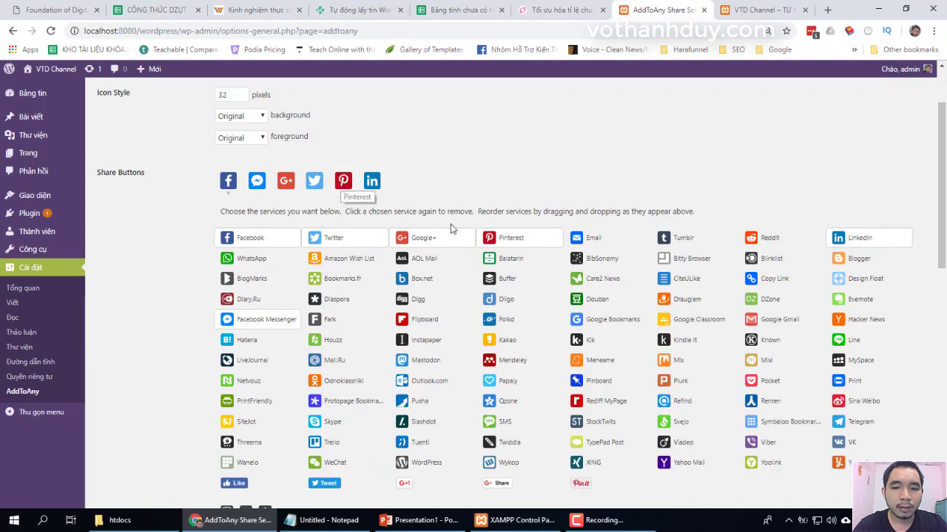
left_click(486, 241)
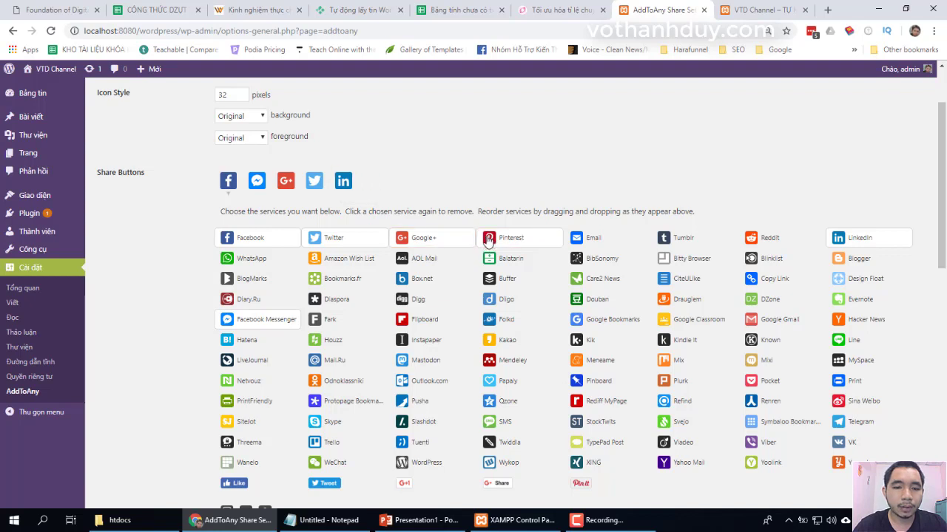
left_click(335, 240)
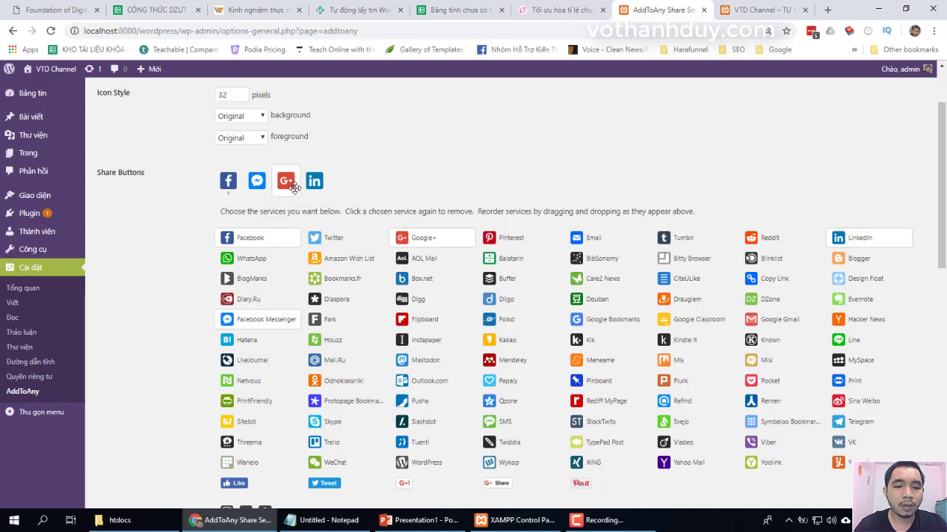
left_click(860, 240)
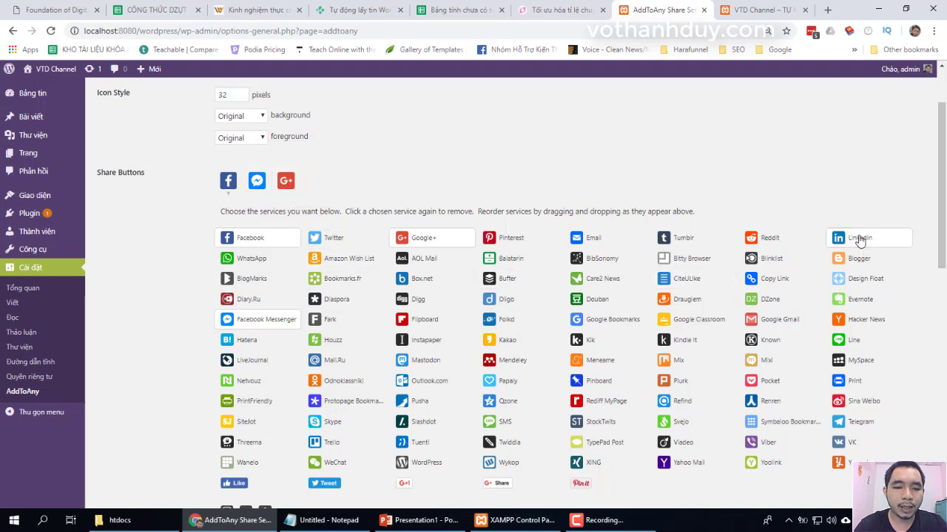
left_click(252, 321)
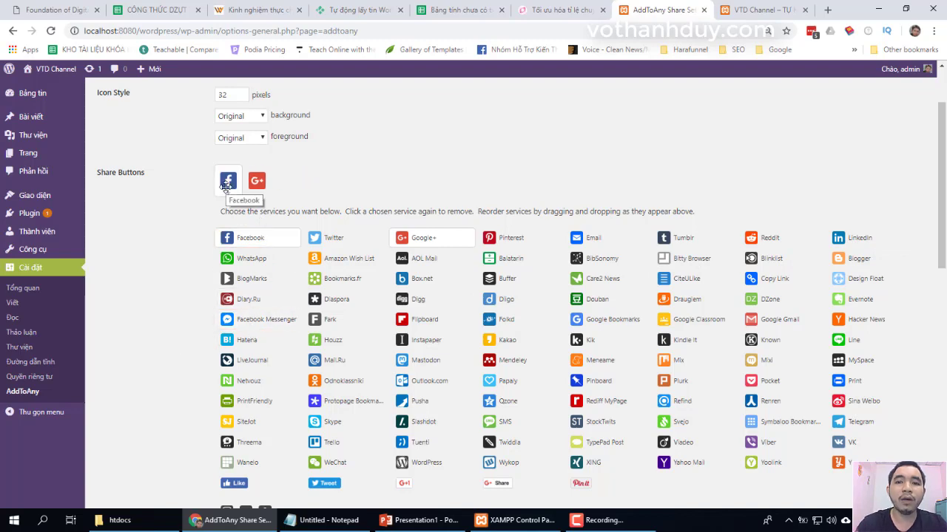
Save the trimmed share settings and go back to the VTD Channel homepage.
scroll(345, 368, "down", 4)
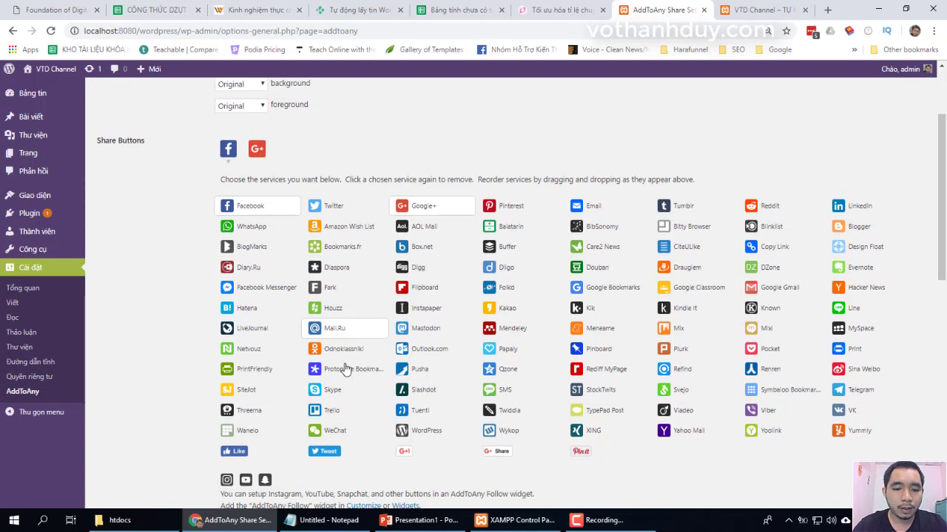
scroll(345, 368, "down", 6)
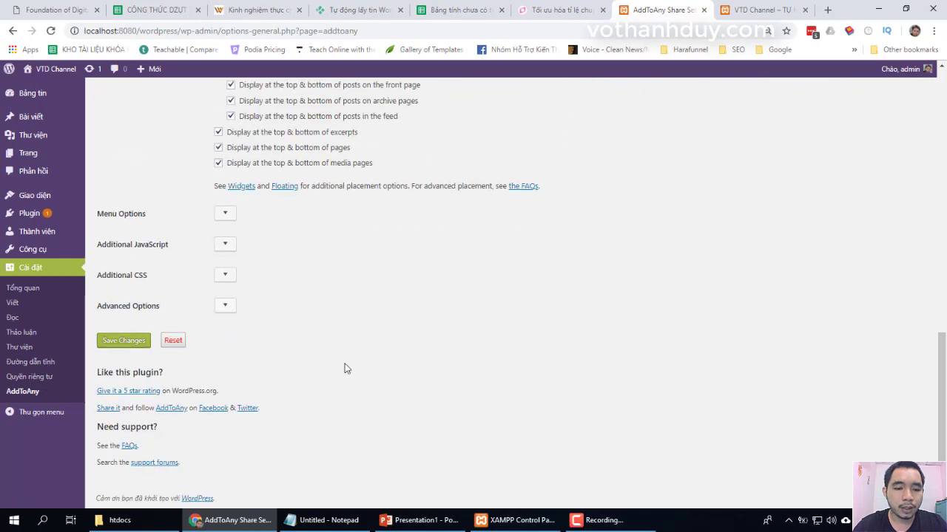
left_click(124, 342)
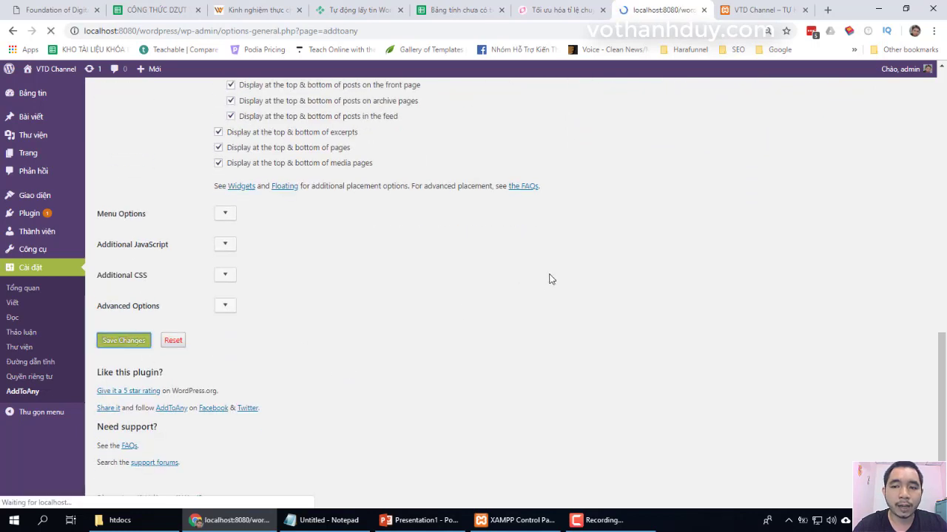
left_click(762, 11)
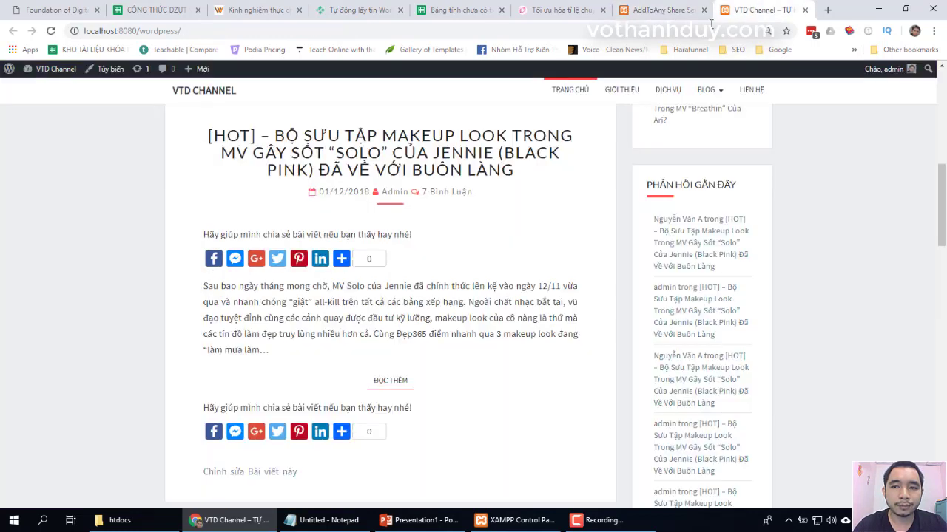
Reload the homepage and view the full share services list, then close it.
key("Return")
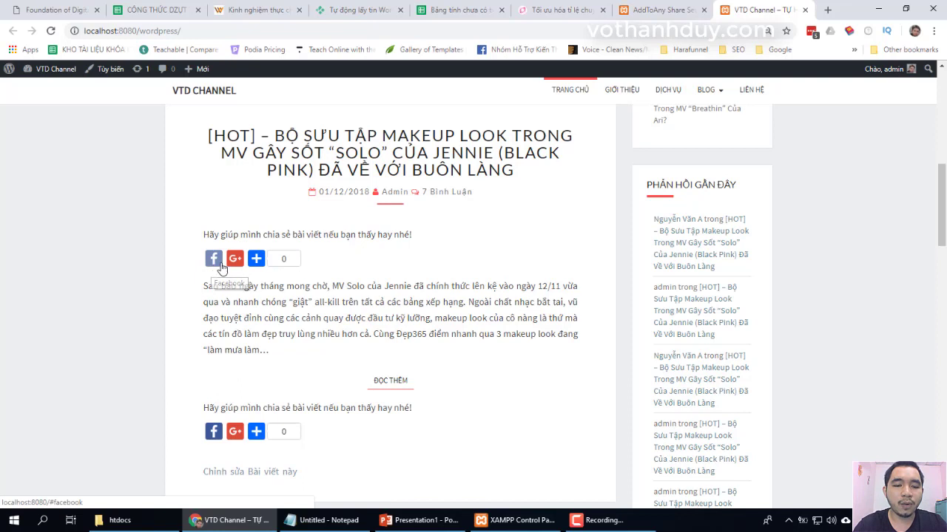
mouse_move(257, 263)
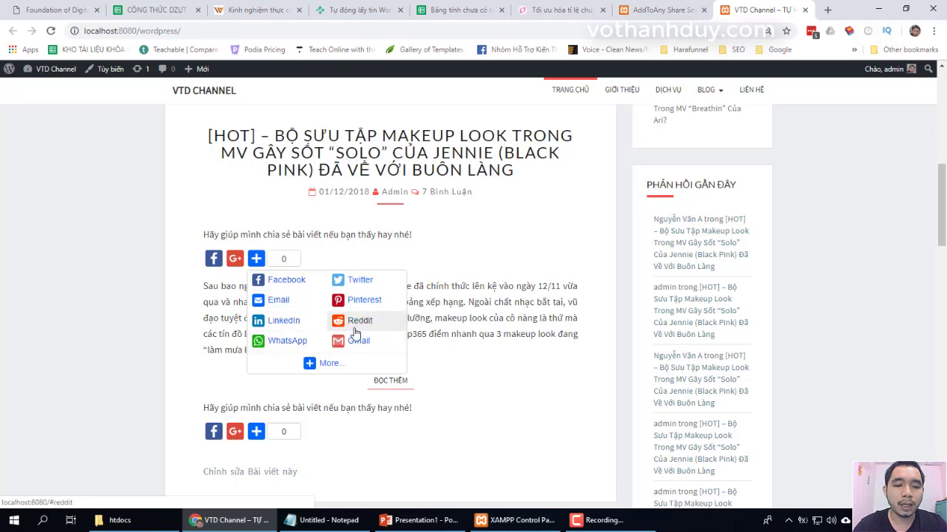
left_click(329, 364)
scroll(527, 178, "down", 10)
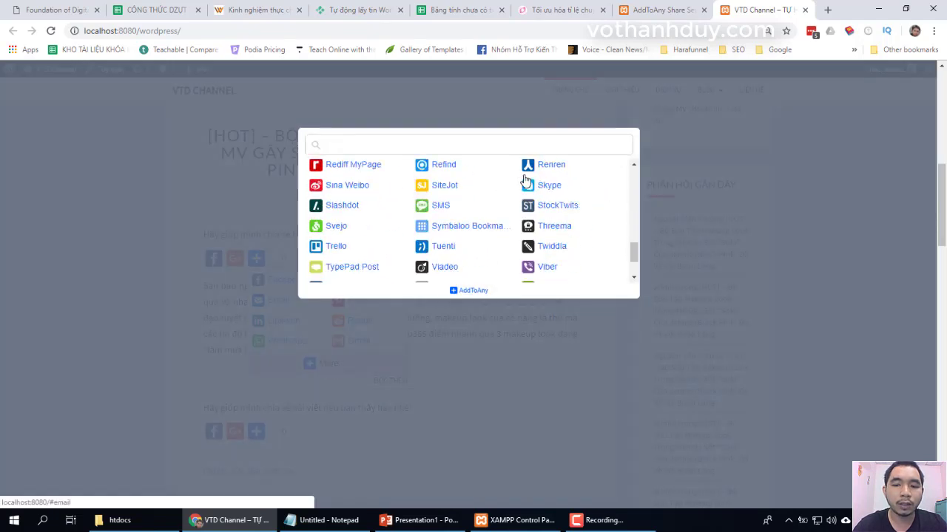
scroll(526, 180, "up", 10)
scroll(526, 181, "down", 10)
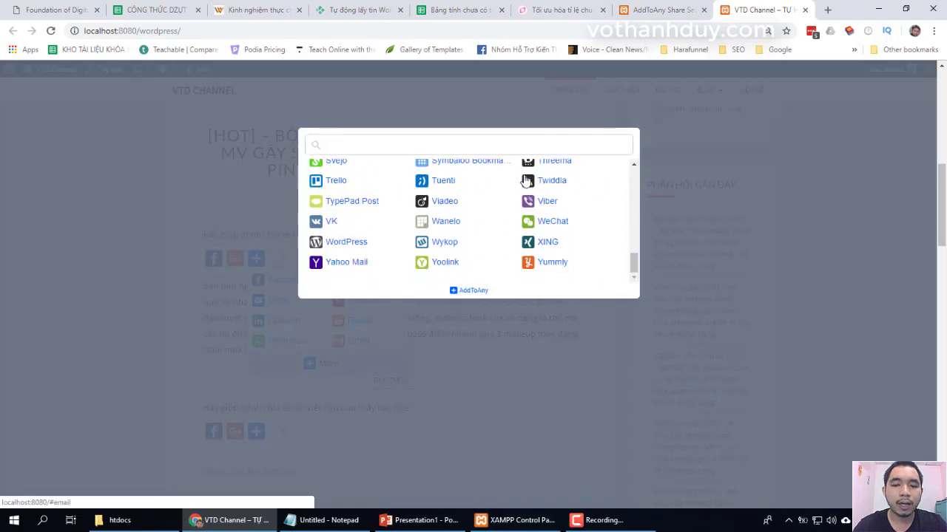
left_click(790, 212)
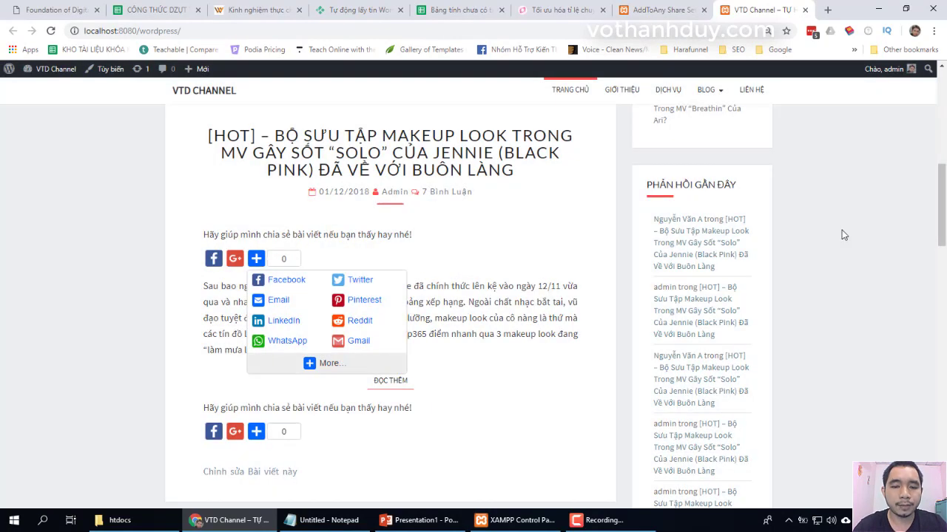
Open the Jennie makeup post and check the top and bottom share bars.
scroll(537, 289, "down", 1)
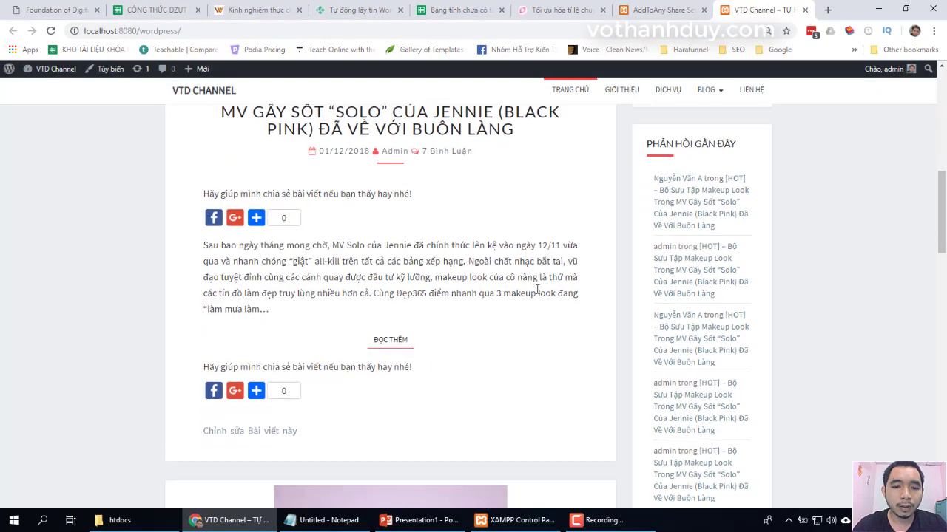
scroll(517, 273, "up", 1)
left_click(442, 142)
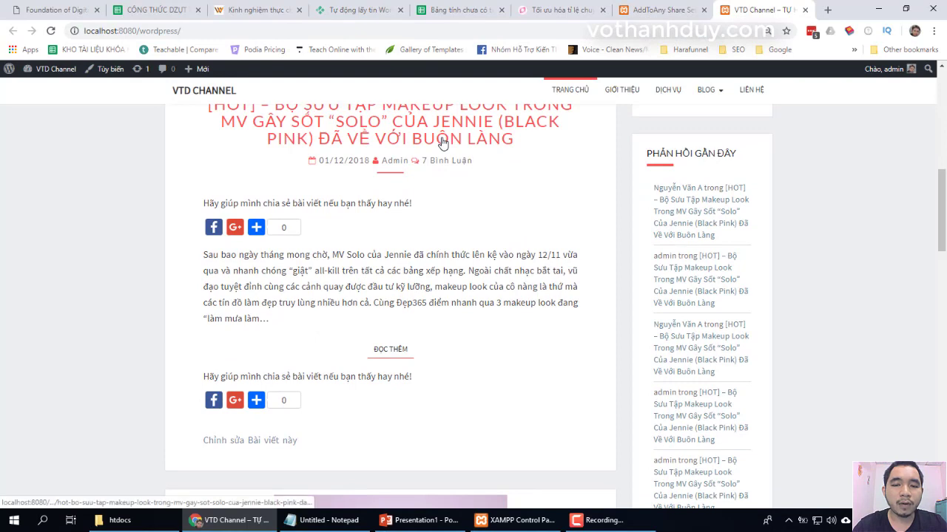
scroll(502, 320, "down", 9)
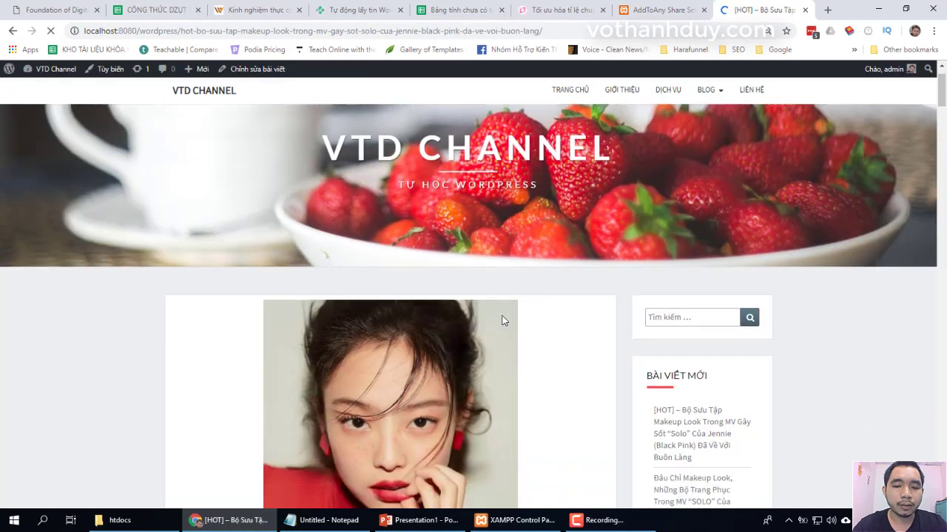
scroll(502, 320, "up", 2)
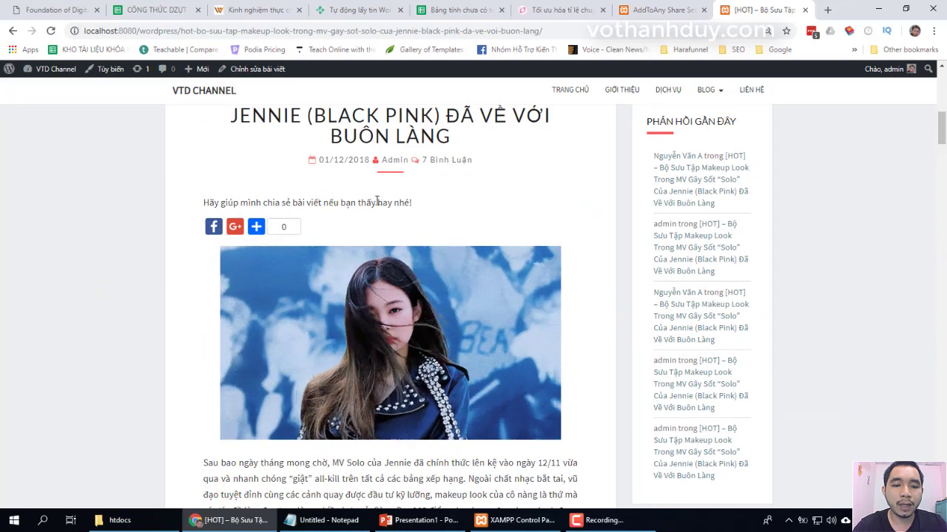
mouse_move(231, 243)
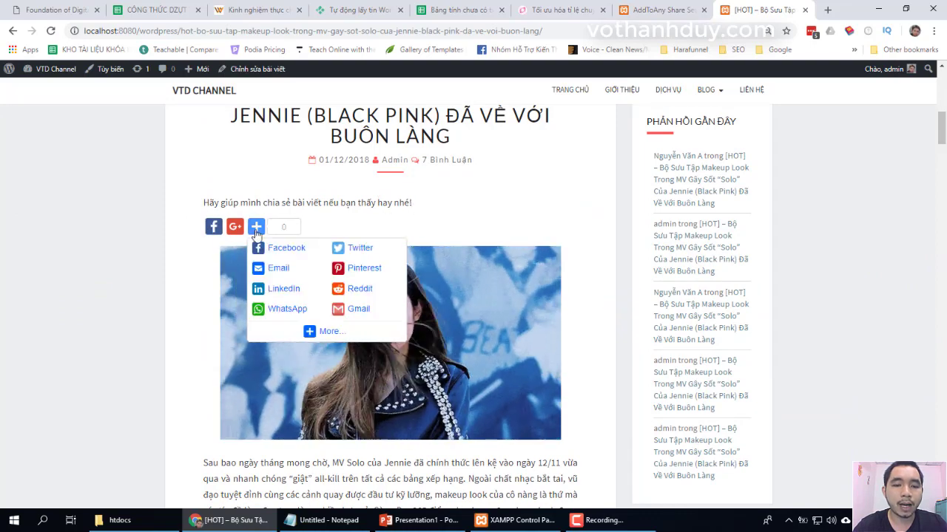
scroll(126, 302, "down", 20)
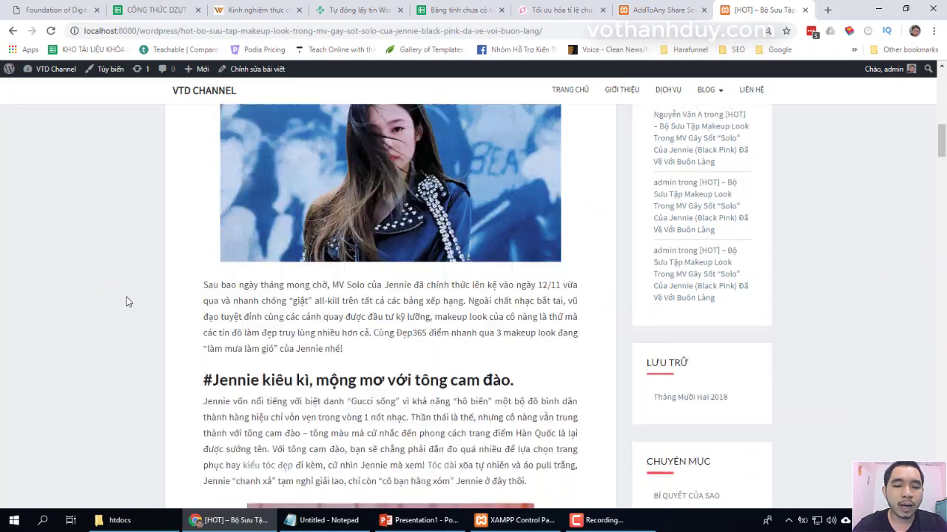
scroll(125, 302, "down", 10)
scroll(126, 302, "up", 7)
mouse_move(311, 294)
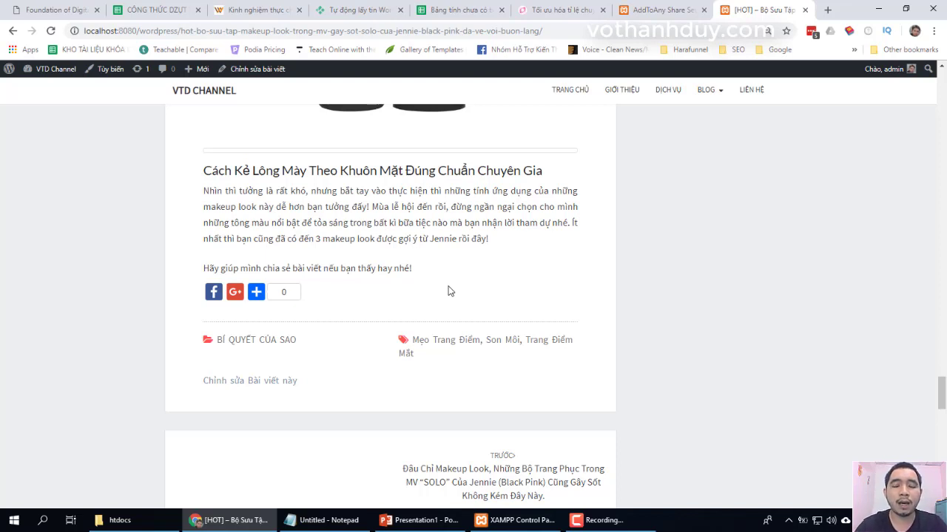
Look over the AddToAny settings again, then go back to the PowerPoint presentation.
left_click(656, 8)
scroll(566, 221, "down", 1)
scroll(567, 221, "up", 1)
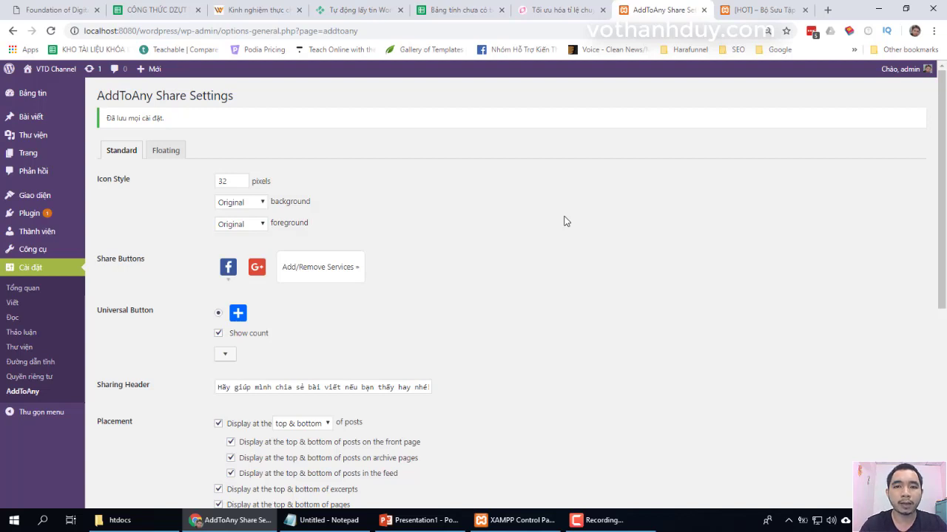
left_click(419, 520)
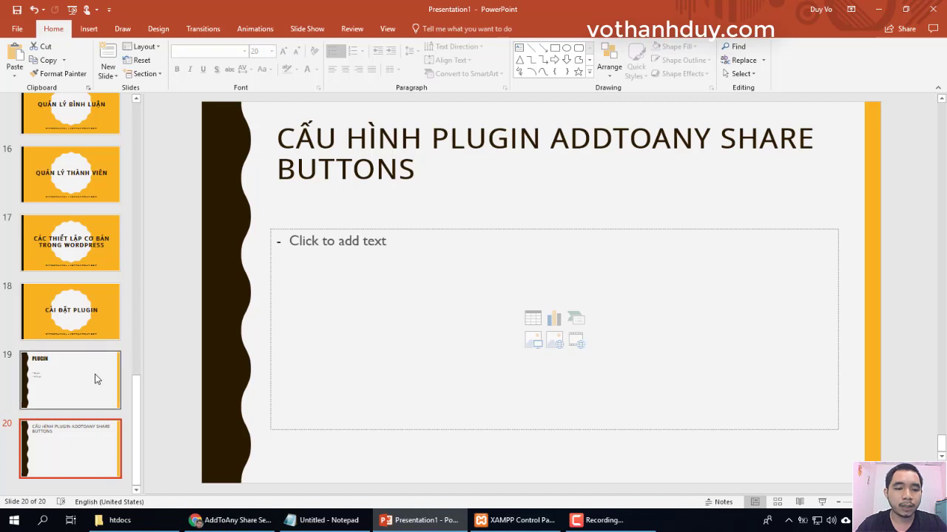
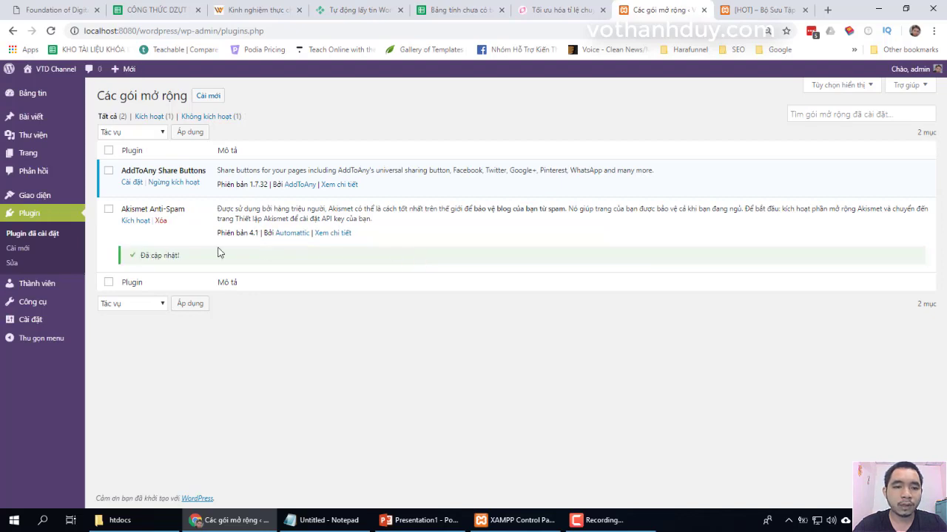
Activate Akismet Anti-Spam, then show slide 20 of the lesson presentation in PowerPoint.
left_click(136, 223)
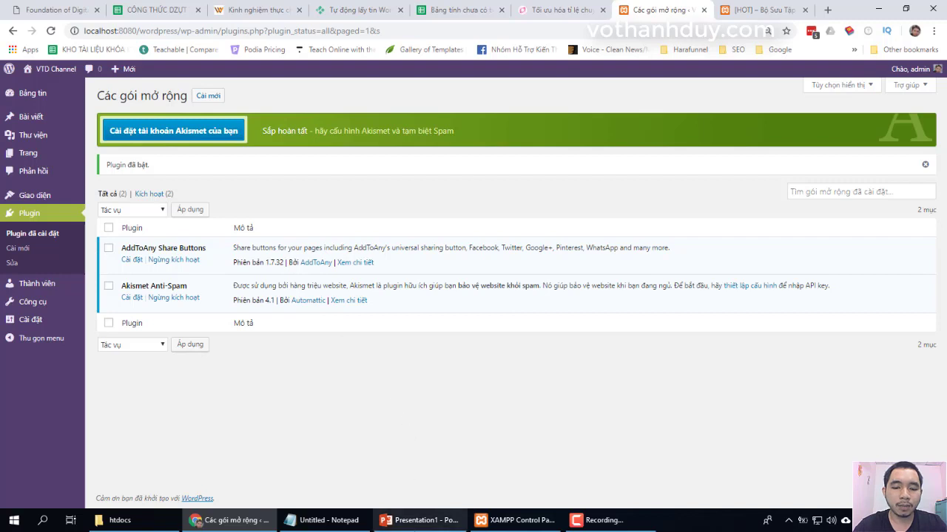
left_click(388, 520)
left_click(79, 332)
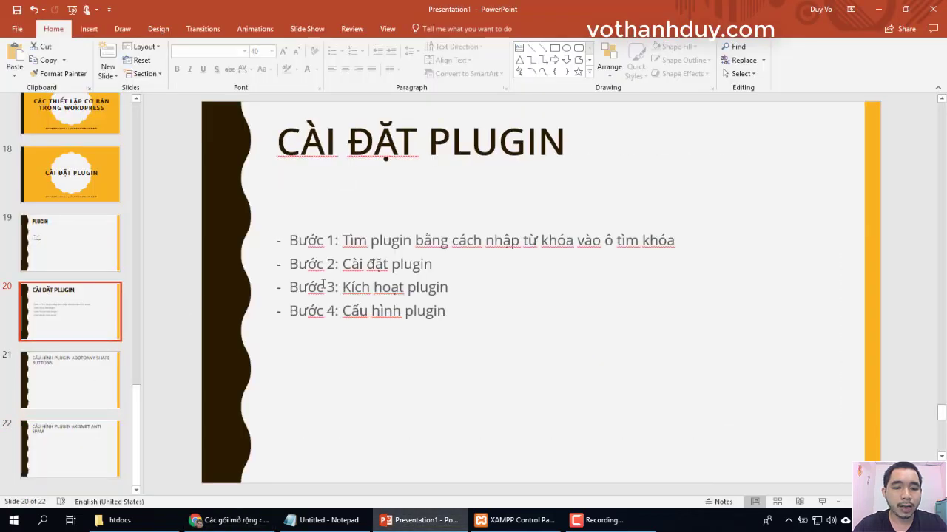
Review slide 20's four plugin installation steps, then minimize PowerPoint to return to WordPress.
left_click(350, 287)
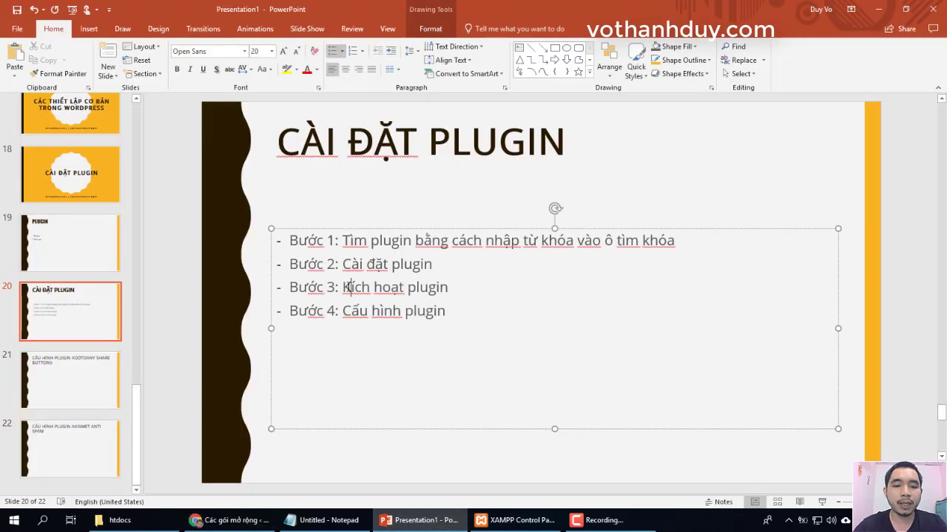
left_click(401, 525)
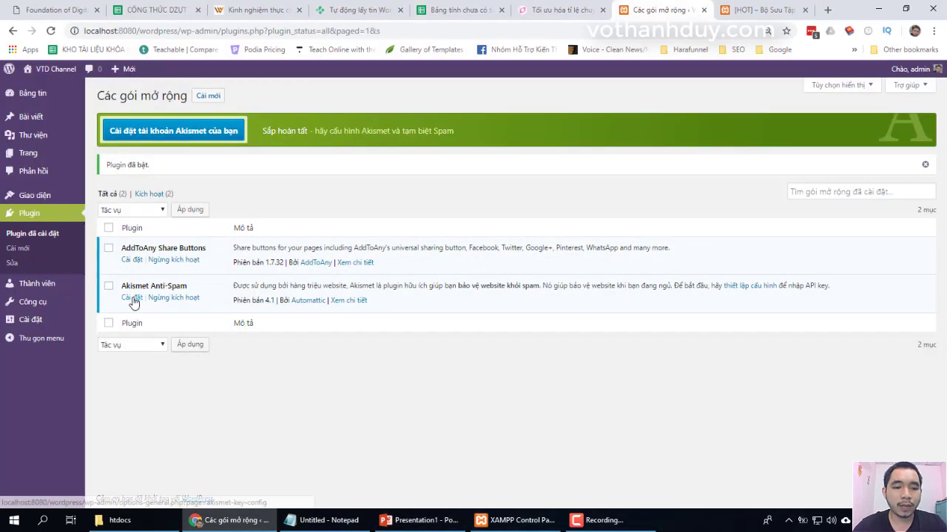
Open Akismet's settings ('Cài đặt') and request an API key with 'Lấy API Key'.
left_click(132, 299)
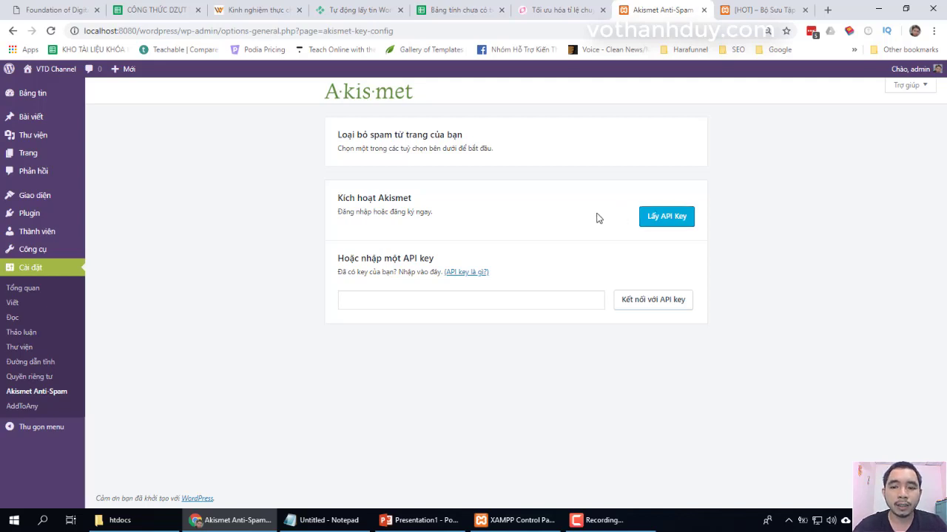
left_click(649, 218)
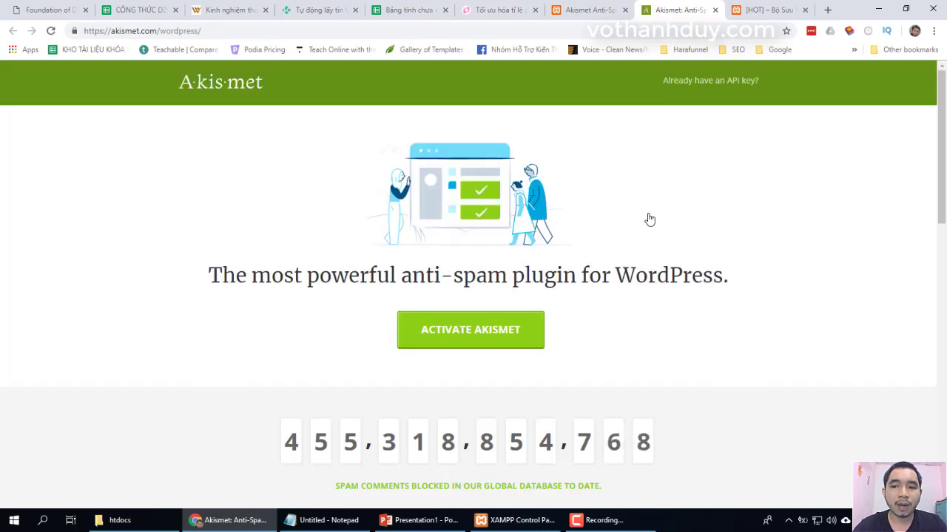
Activate Akismet on akismet.com and look over the Personal, Plus and Enterprise plans.
left_click(512, 338)
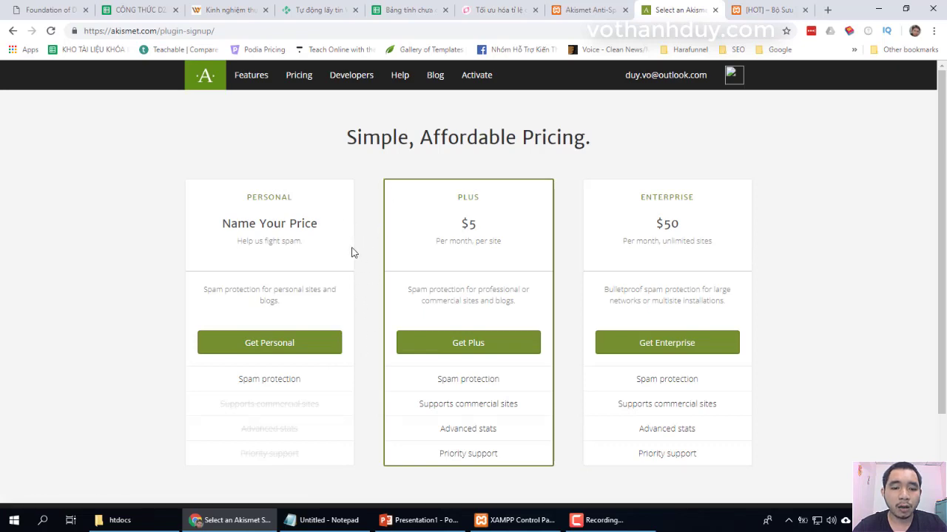
scroll(360, 287, "down", 2)
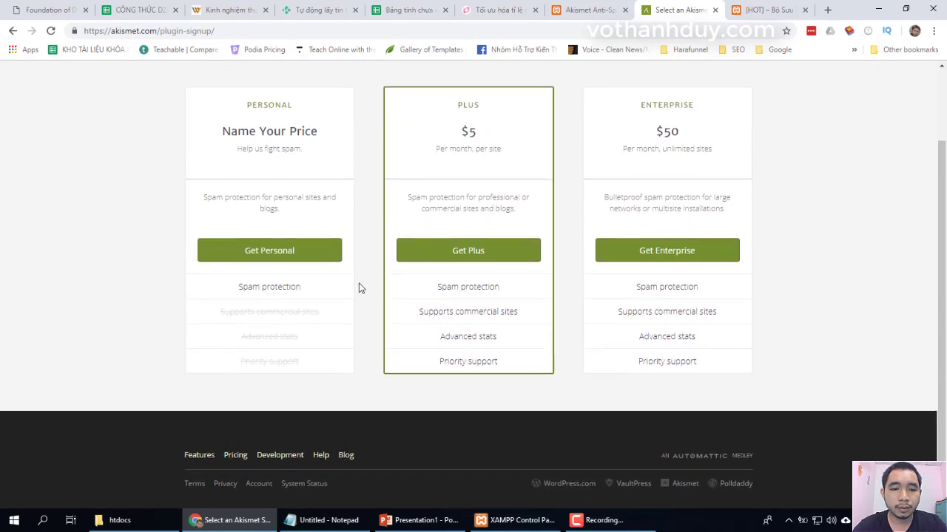
scroll(360, 288, "up", 1)
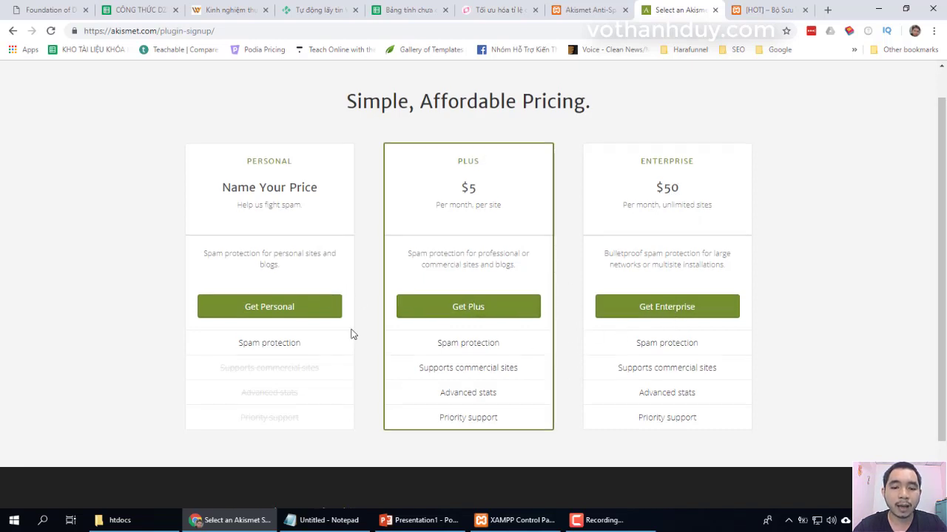
scroll(351, 333, "down", 1)
scroll(351, 333, "up", 1)
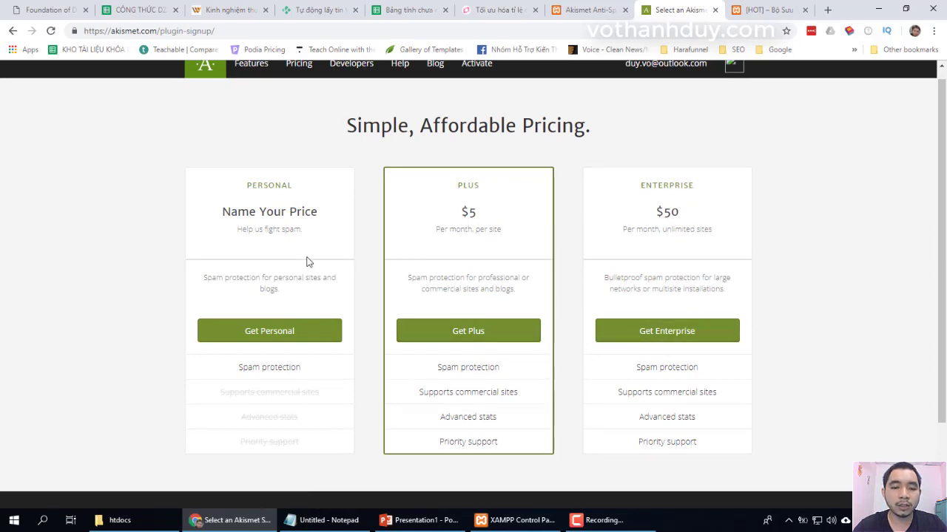
Choose the Personal plan and drag its price slider down to $0/year.
left_click(268, 335)
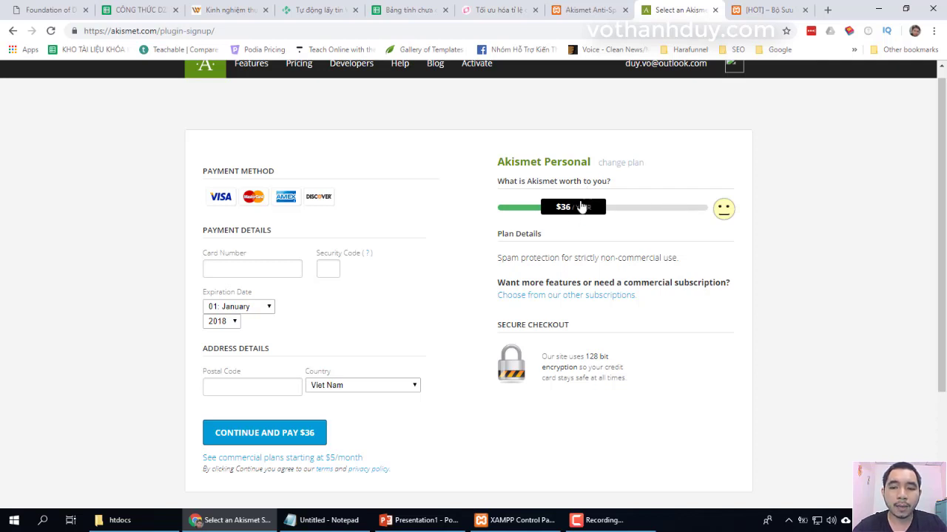
left_click_drag(574, 213, 517, 218)
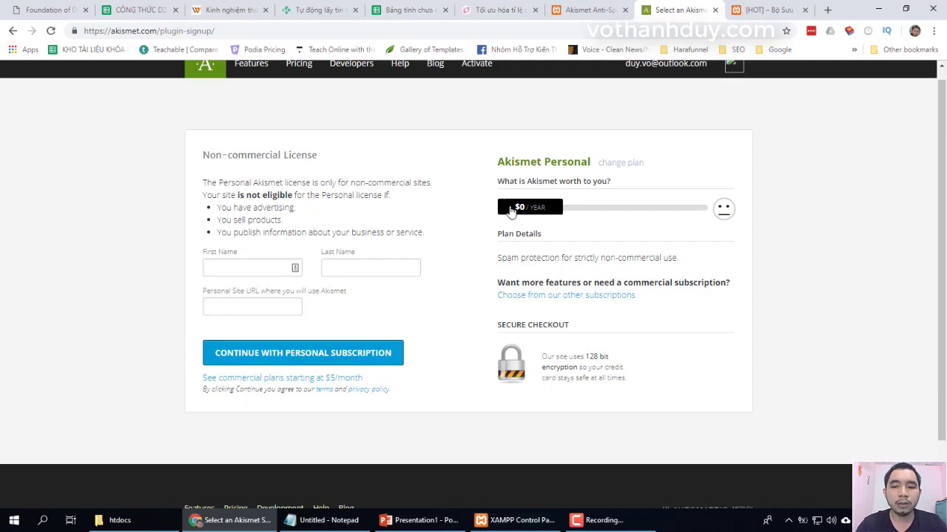
left_click_drag(513, 208, 563, 216)
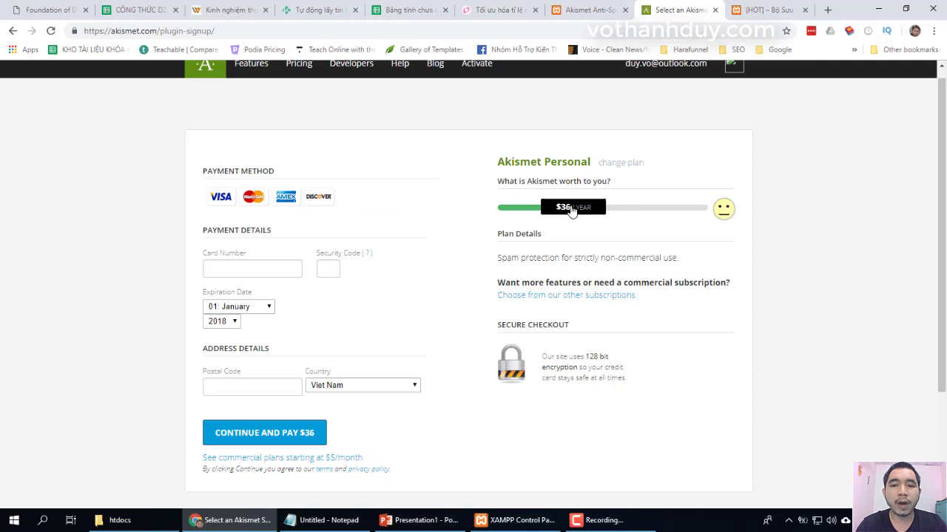
left_click_drag(572, 211, 499, 208)
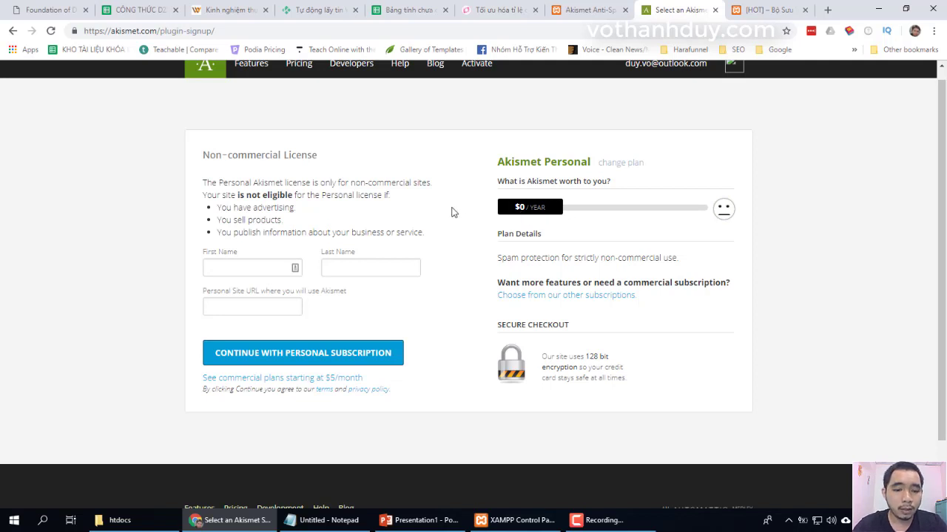
scroll(451, 213, "down", 1)
scroll(450, 211, "up", 1)
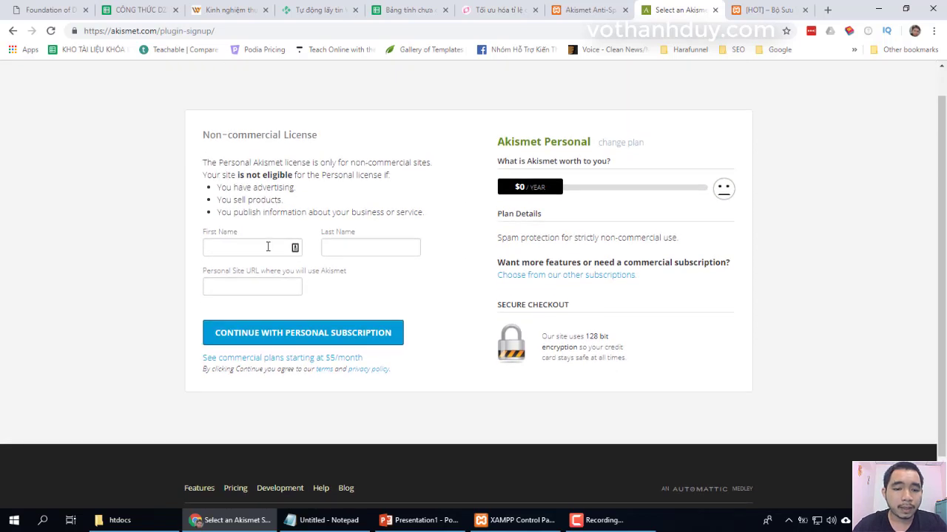
Enter the user's first and last name in the Personal plan signup form.
left_click(268, 246)
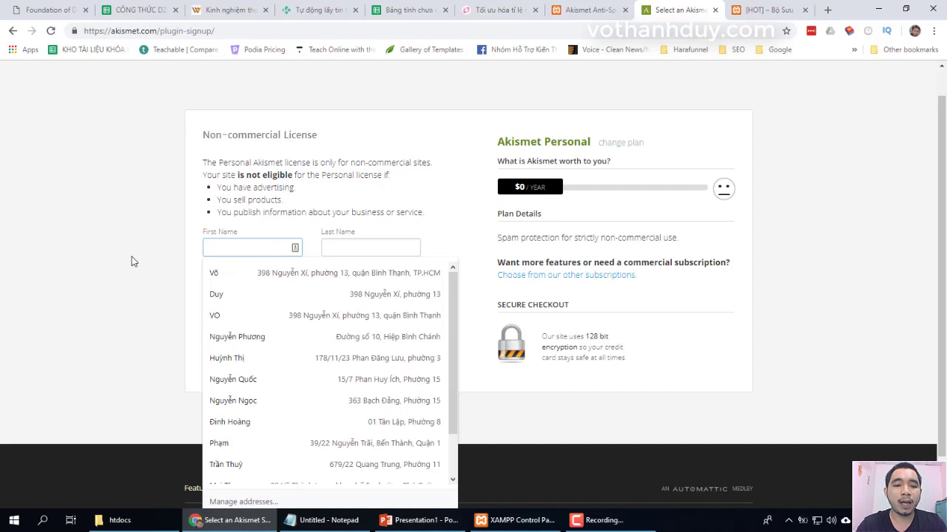
type("Duy")
key("Tab")
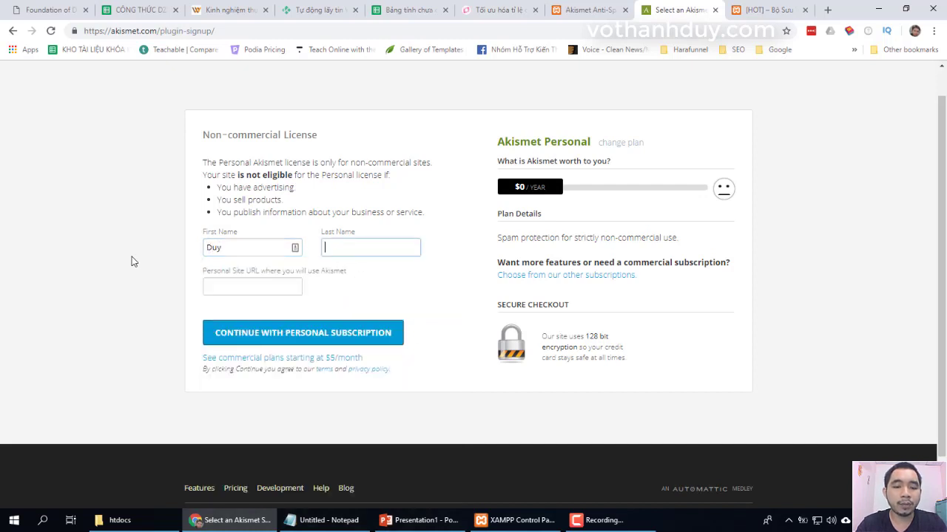
type("Vo Thanh")
left_click(133, 261)
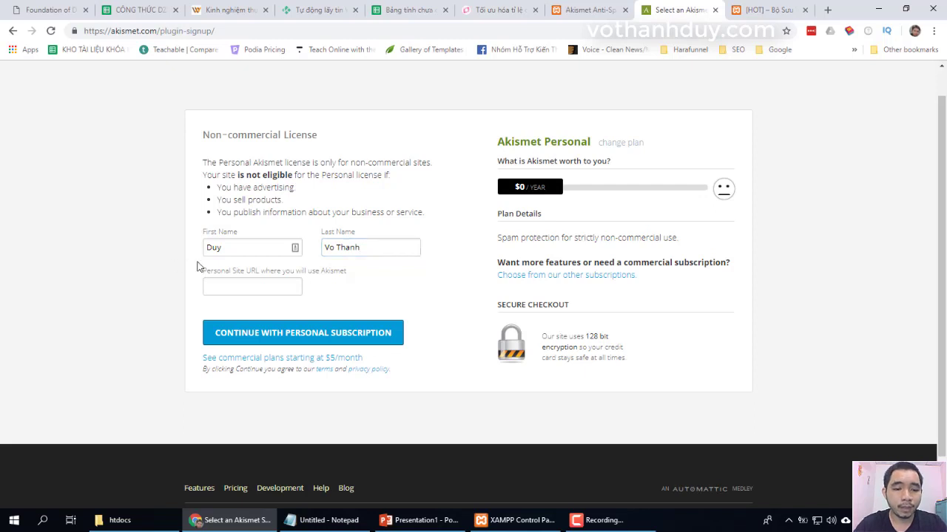
Paste localhost:8080/wordpress as the Personal Site URL and continue with the Personal subscription.
left_click(283, 288)
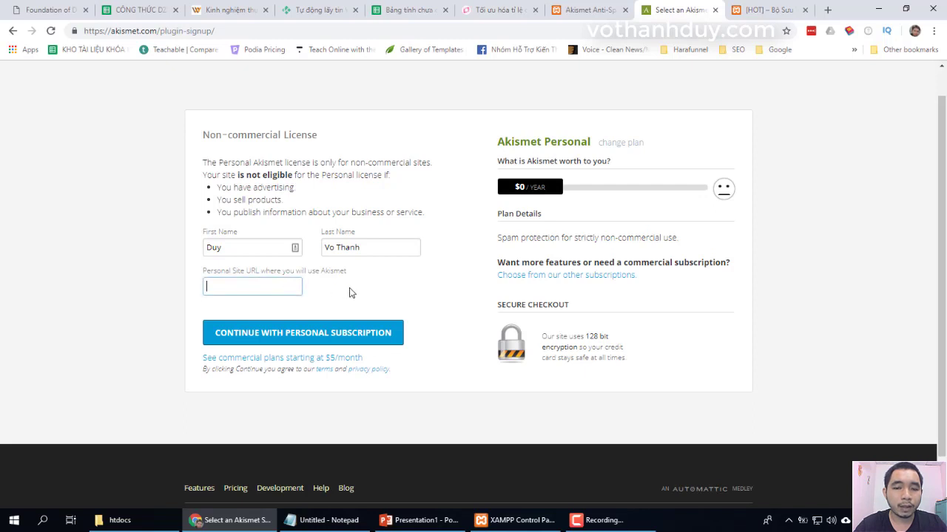
left_click(601, 10)
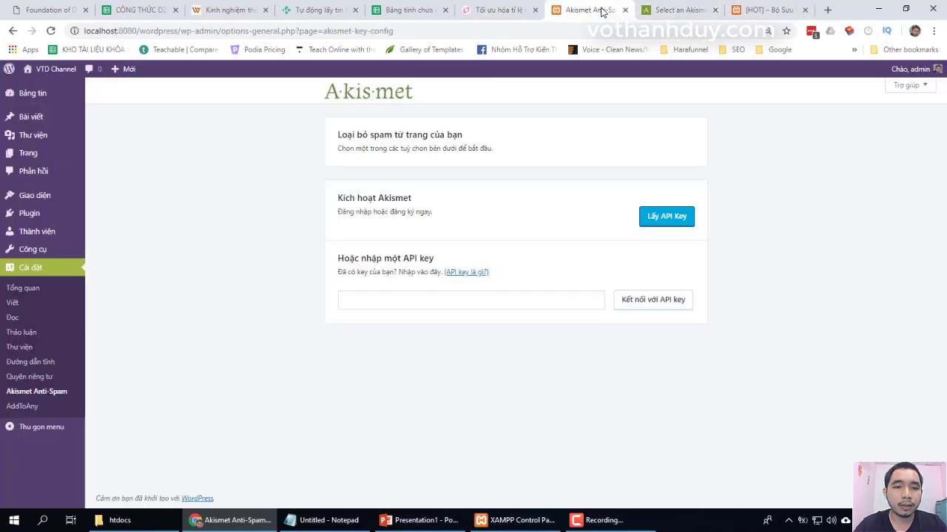
left_click_drag(178, 31, 65, 34)
key("ctrl+c")
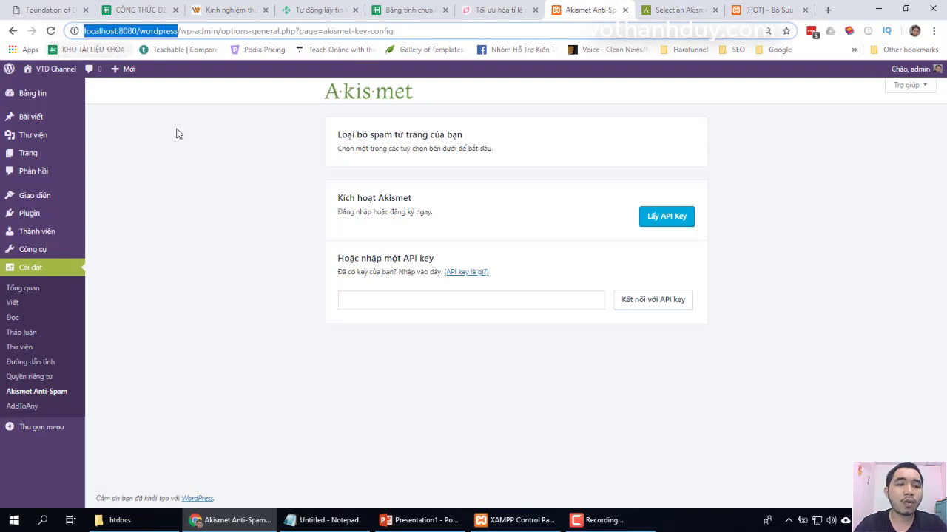
left_click(179, 130)
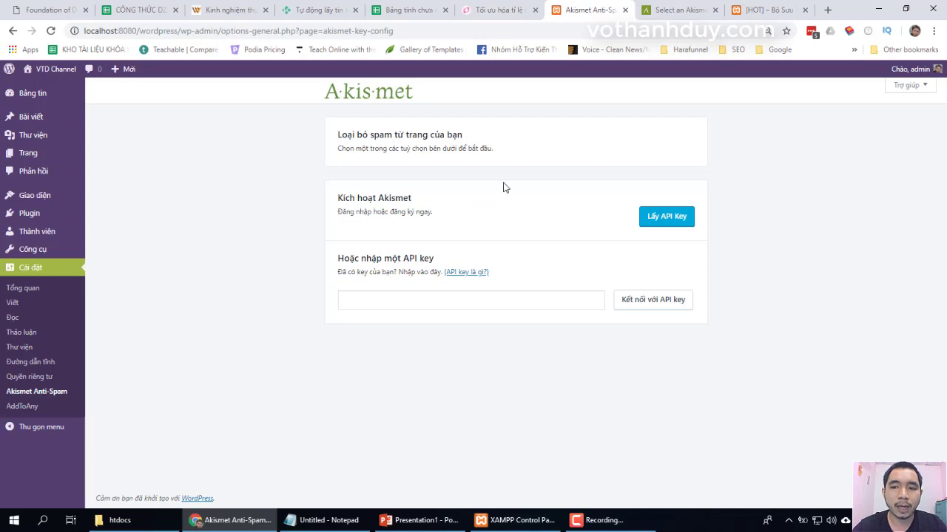
left_click(649, 7)
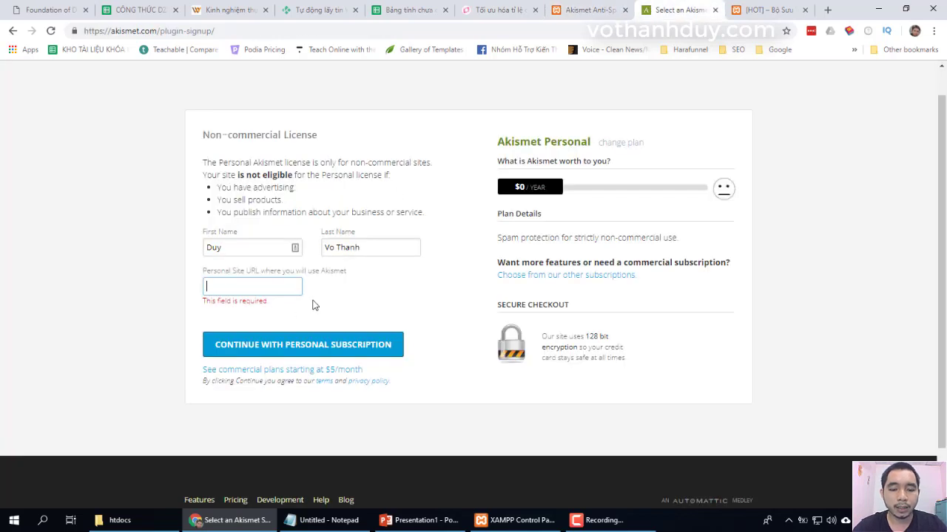
key("ctrl+v")
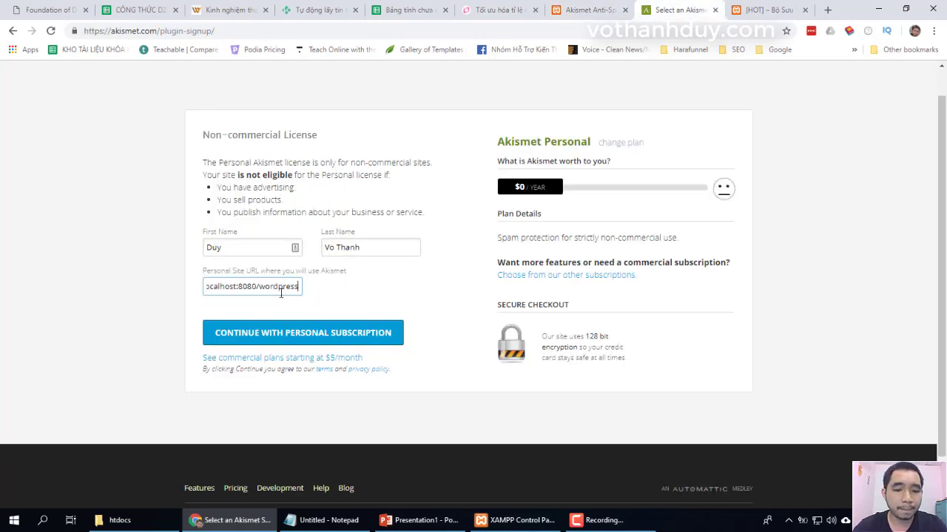
left_click_drag(281, 294, 164, 297)
left_click(242, 342)
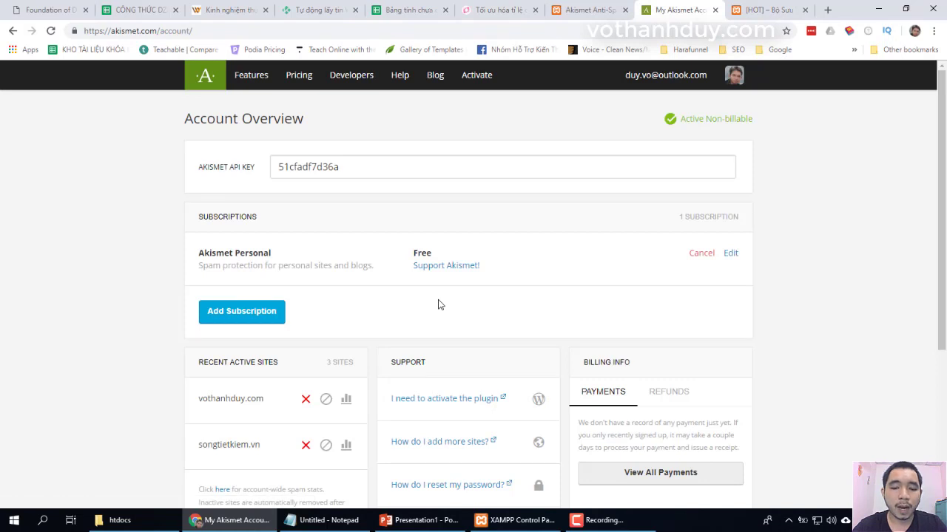
Copy the Akismet API key from Account Overview and return to the WordPress Akismet tab.
scroll(439, 304, "down", 3)
scroll(438, 304, "up", 3)
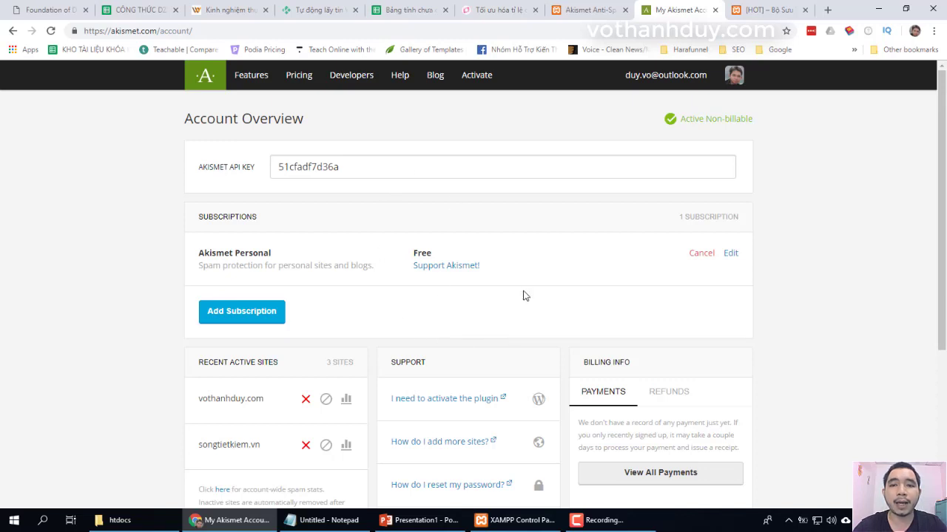
left_click(455, 172)
double_click(313, 169)
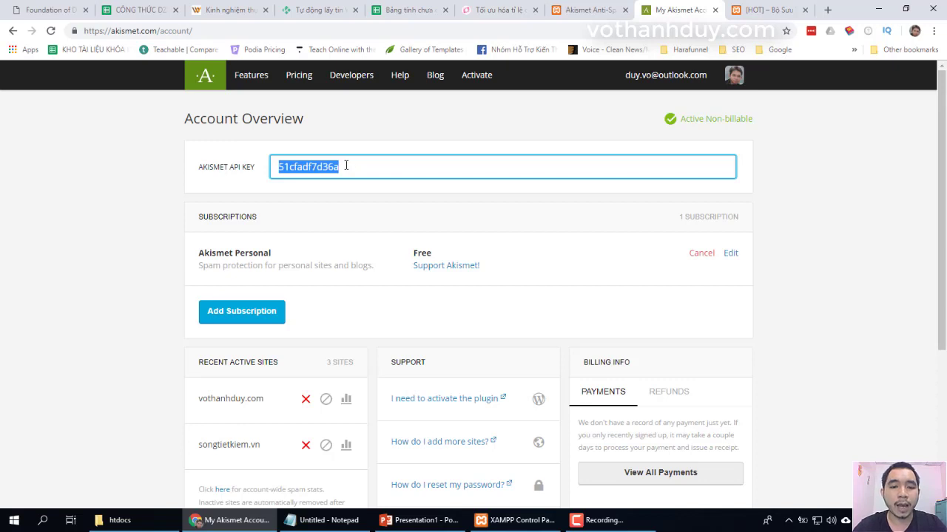
right_click(322, 167)
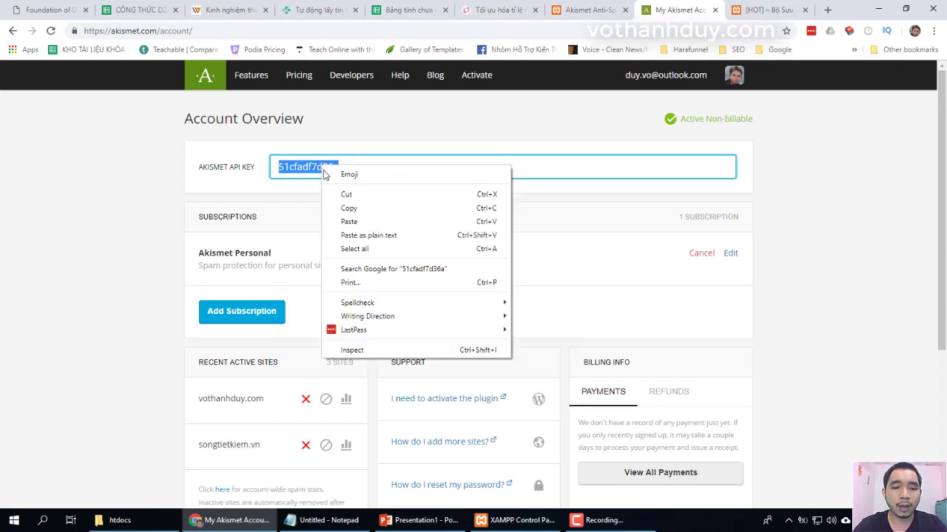
left_click(356, 209)
left_click(580, 10)
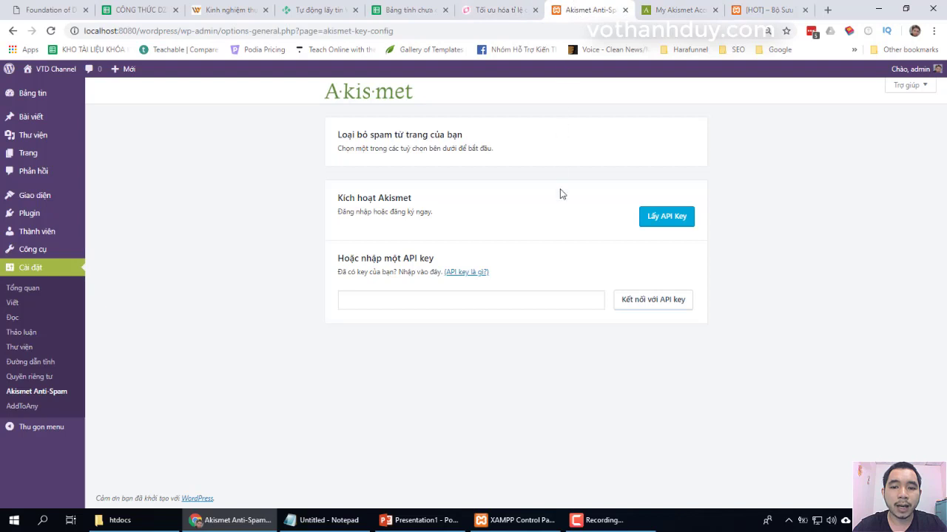
Paste the copied API key into the key box and submit 'Kết nối với API key'.
left_click(570, 306)
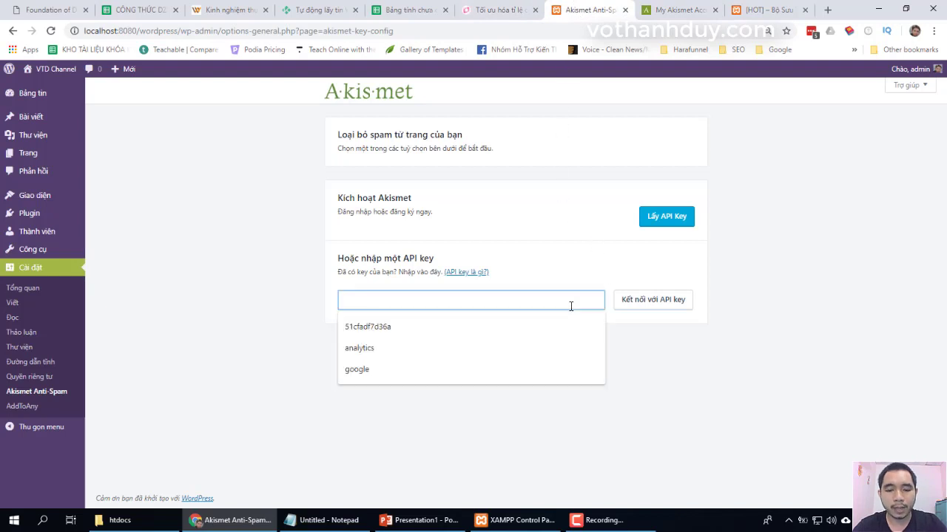
key("ctrl+v")
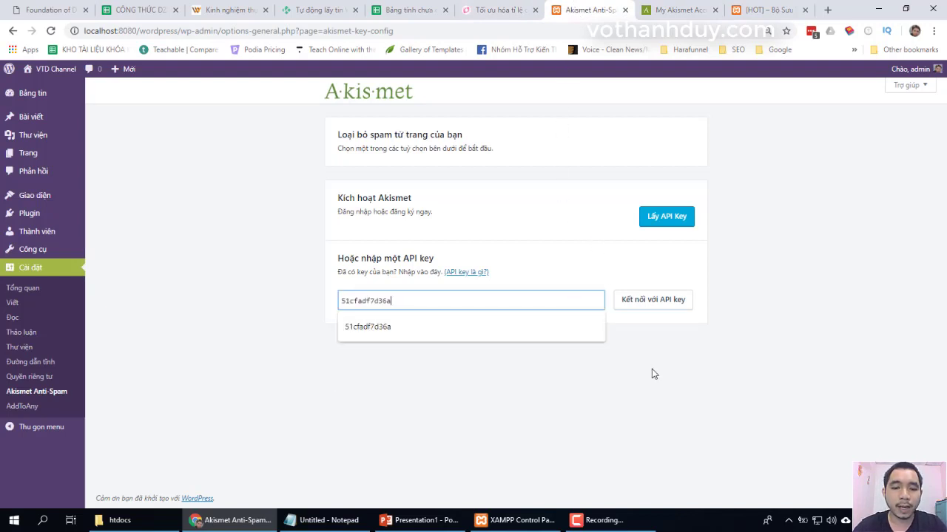
left_click(653, 374)
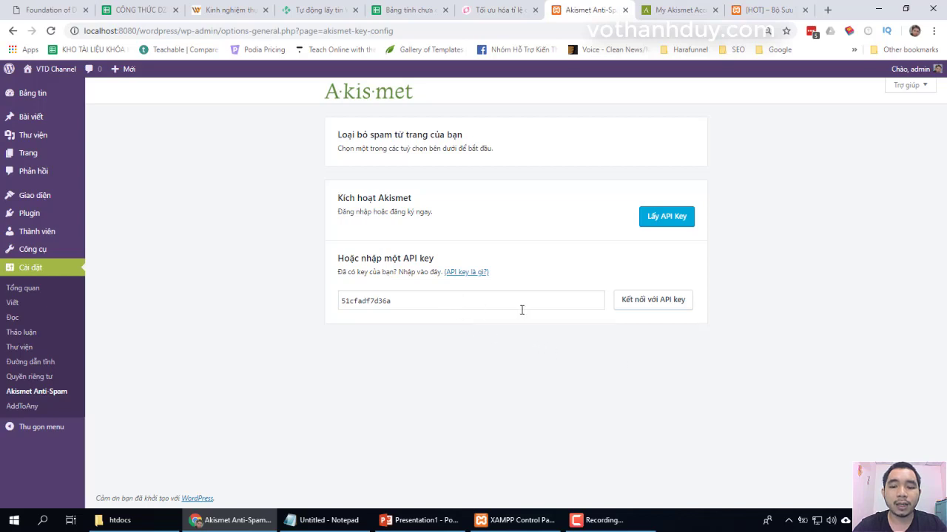
left_click(657, 305)
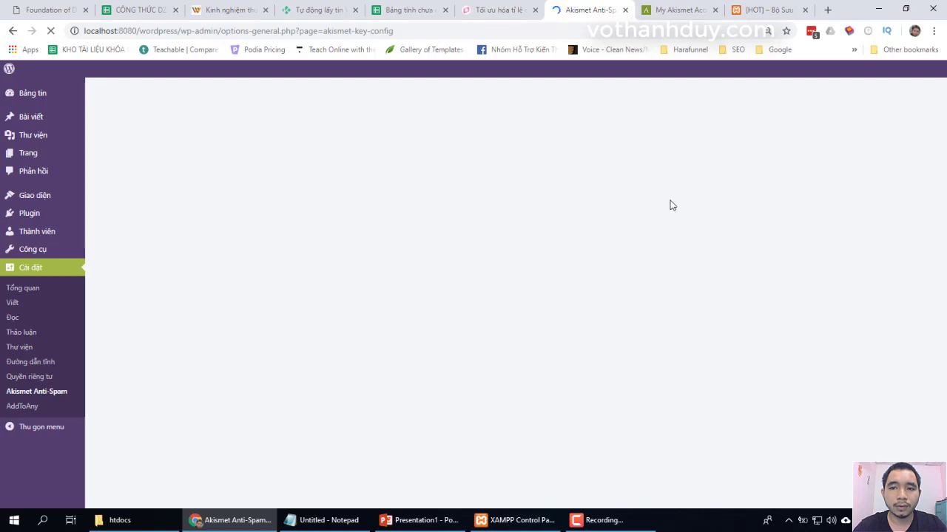
Close the My Akismet Account tab and review the spam-protection confirmation on Akismet settings.
left_click(715, 10)
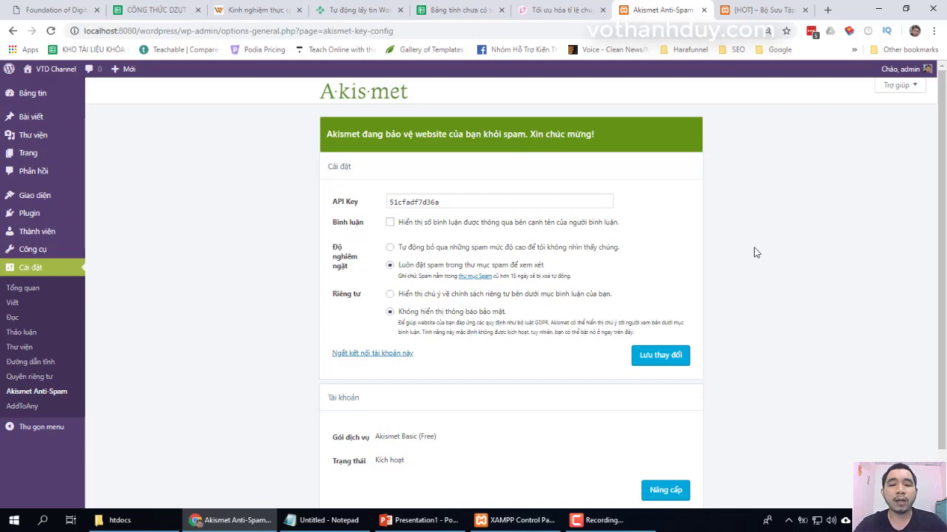
scroll(754, 253, "down", 1)
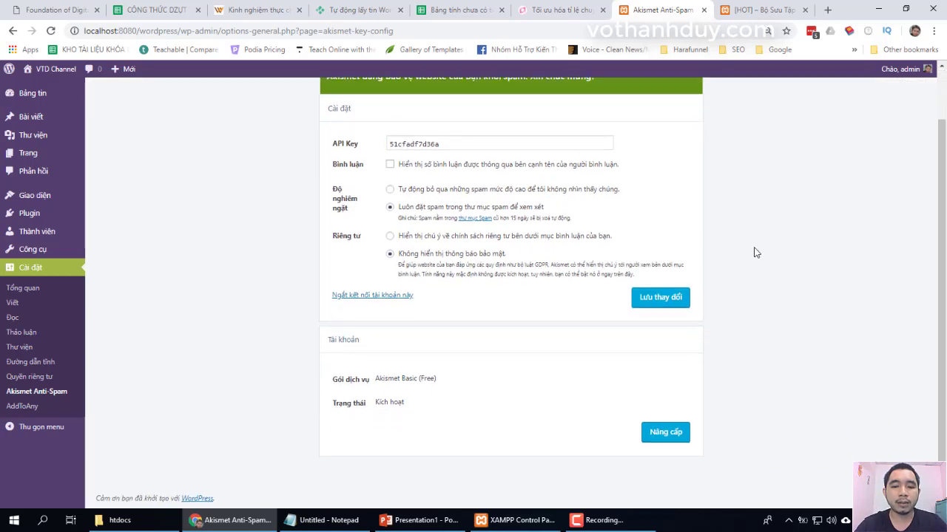
scroll(754, 253, "up", 1)
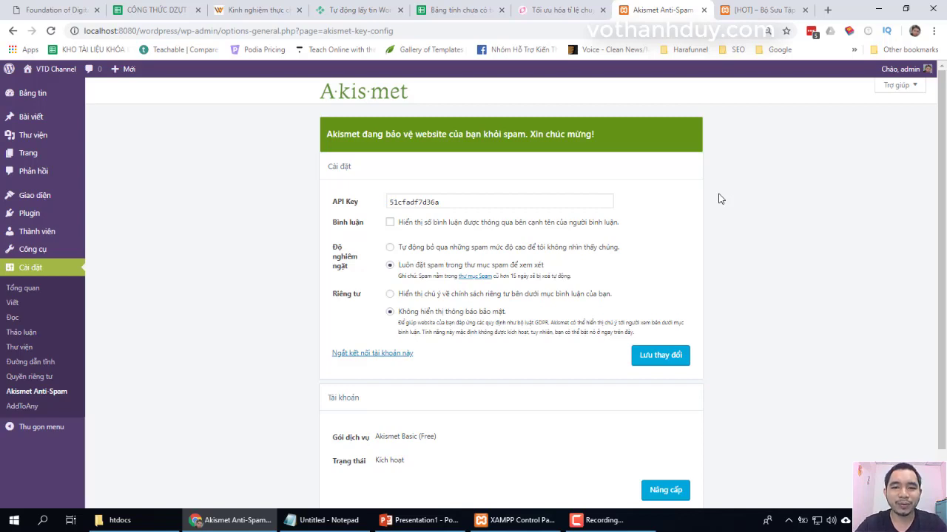
left_click(603, 520)
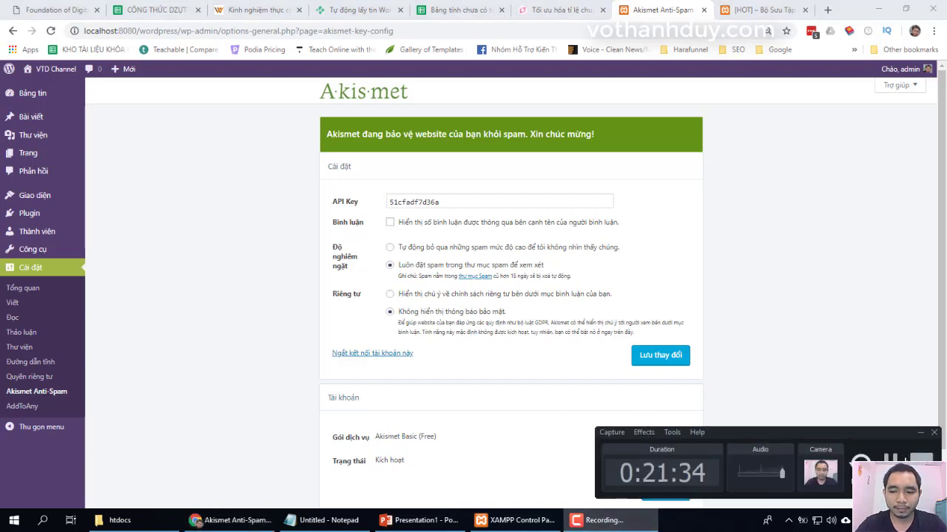